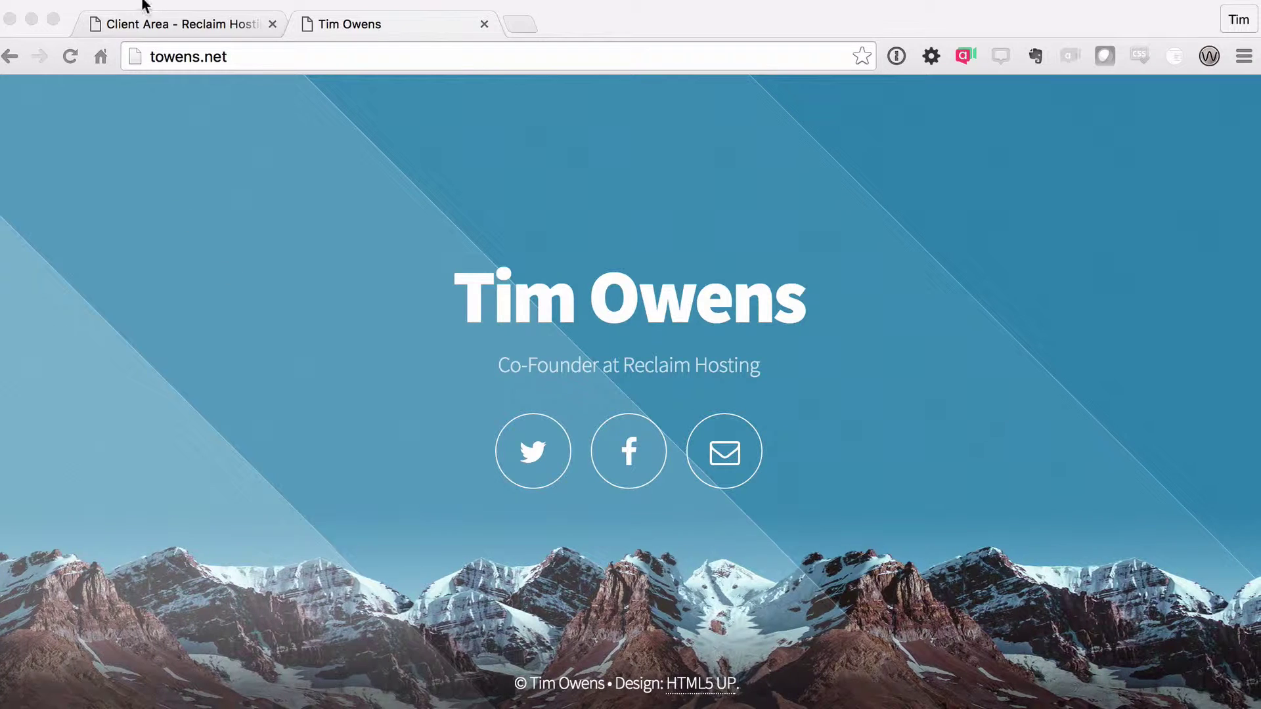
- From the Client Area, go to the account's cPanel and launch File Manager under Files
left_click(151, 24)
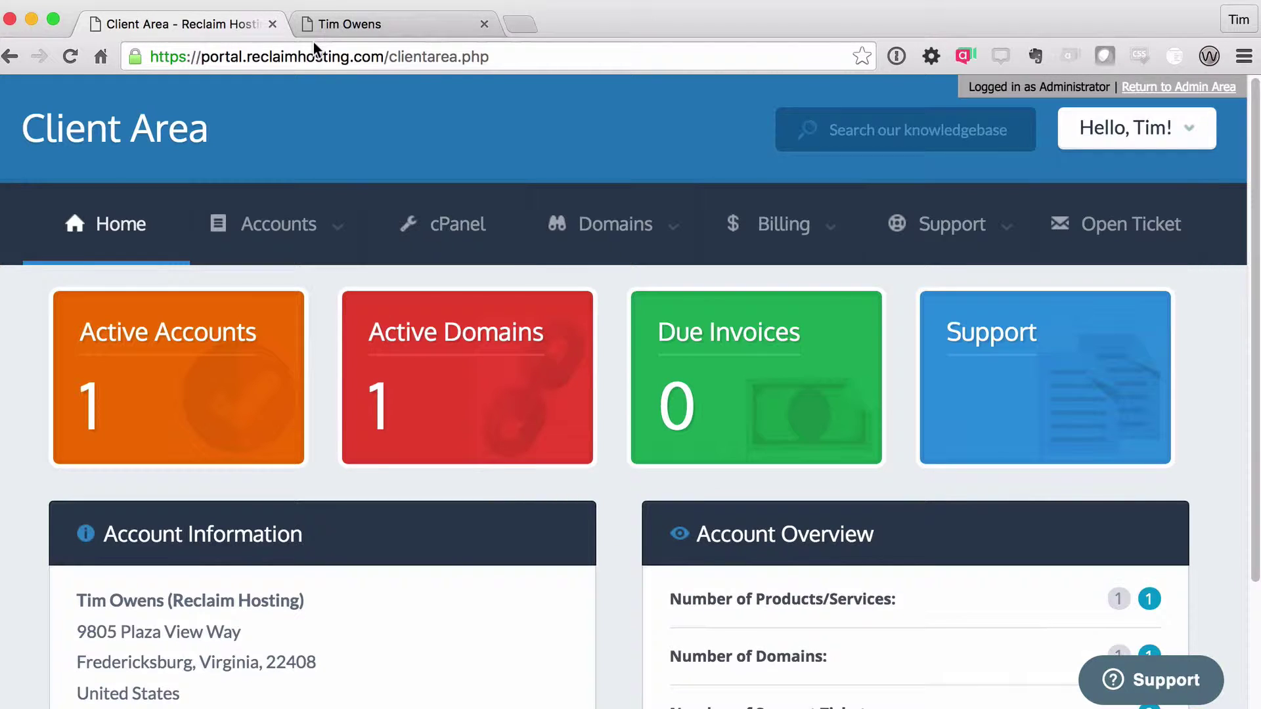
left_click(472, 231)
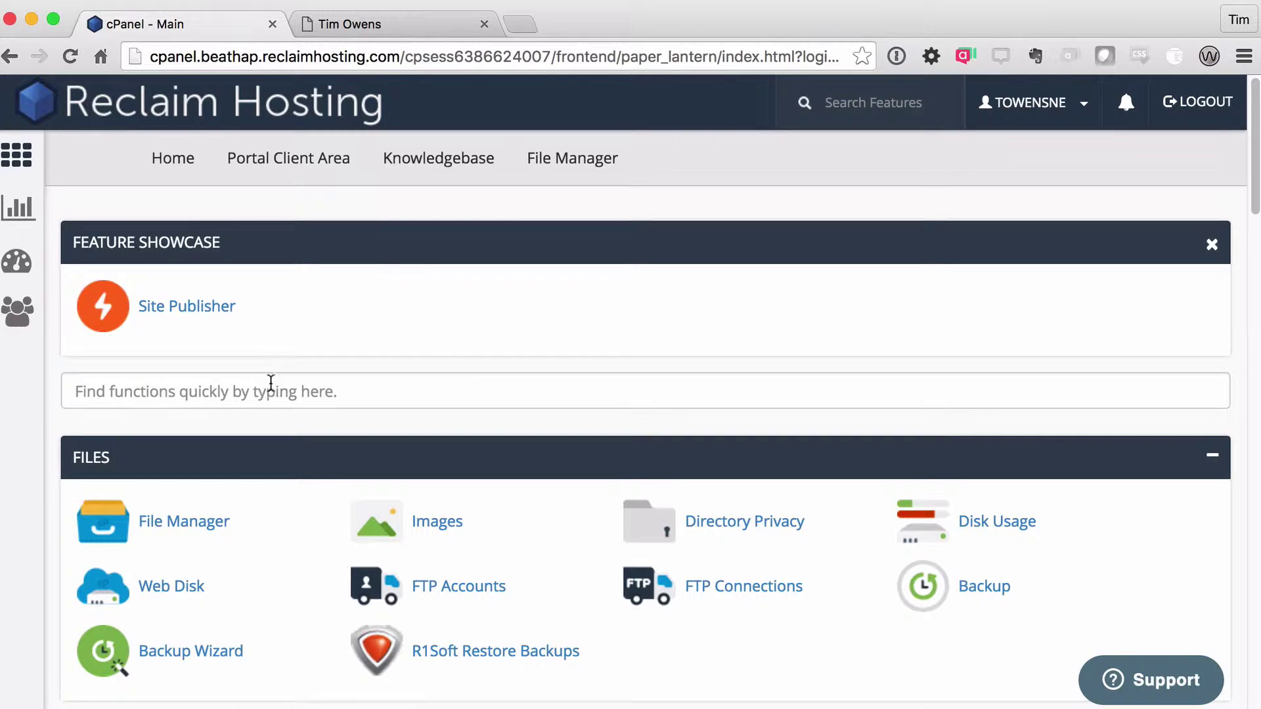
scroll(201, 381, "down", 3)
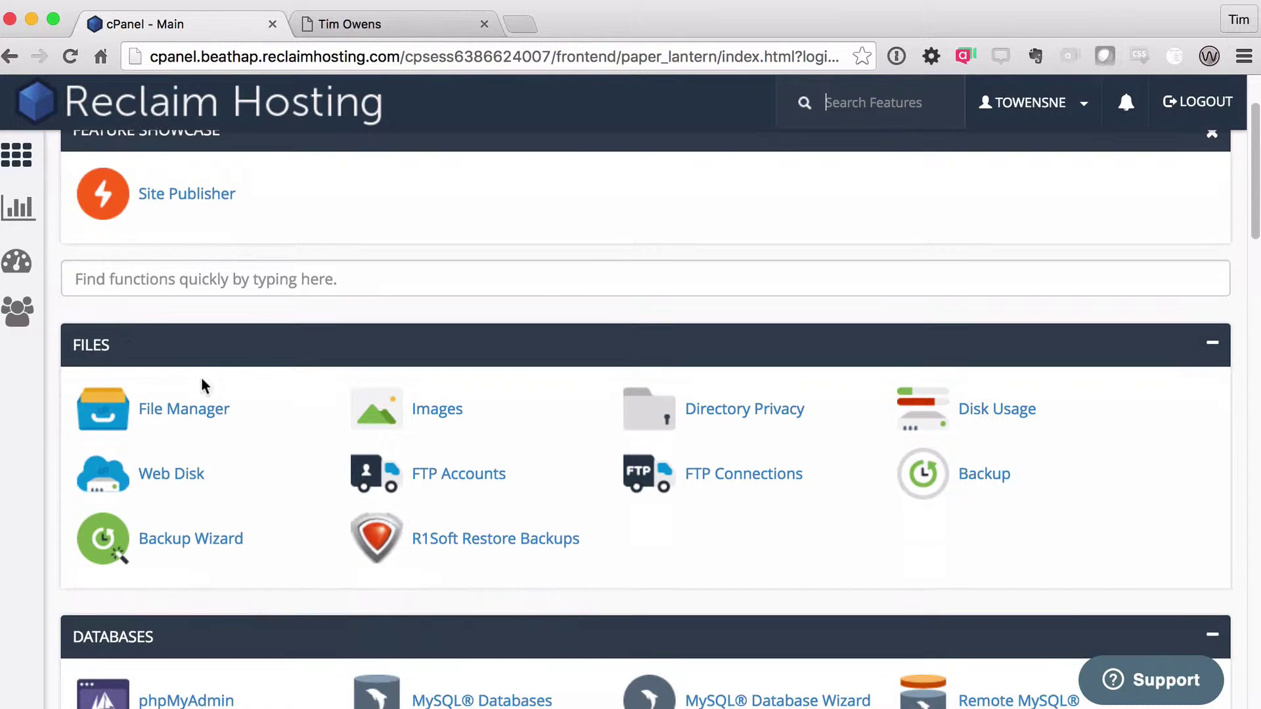
left_click(178, 414)
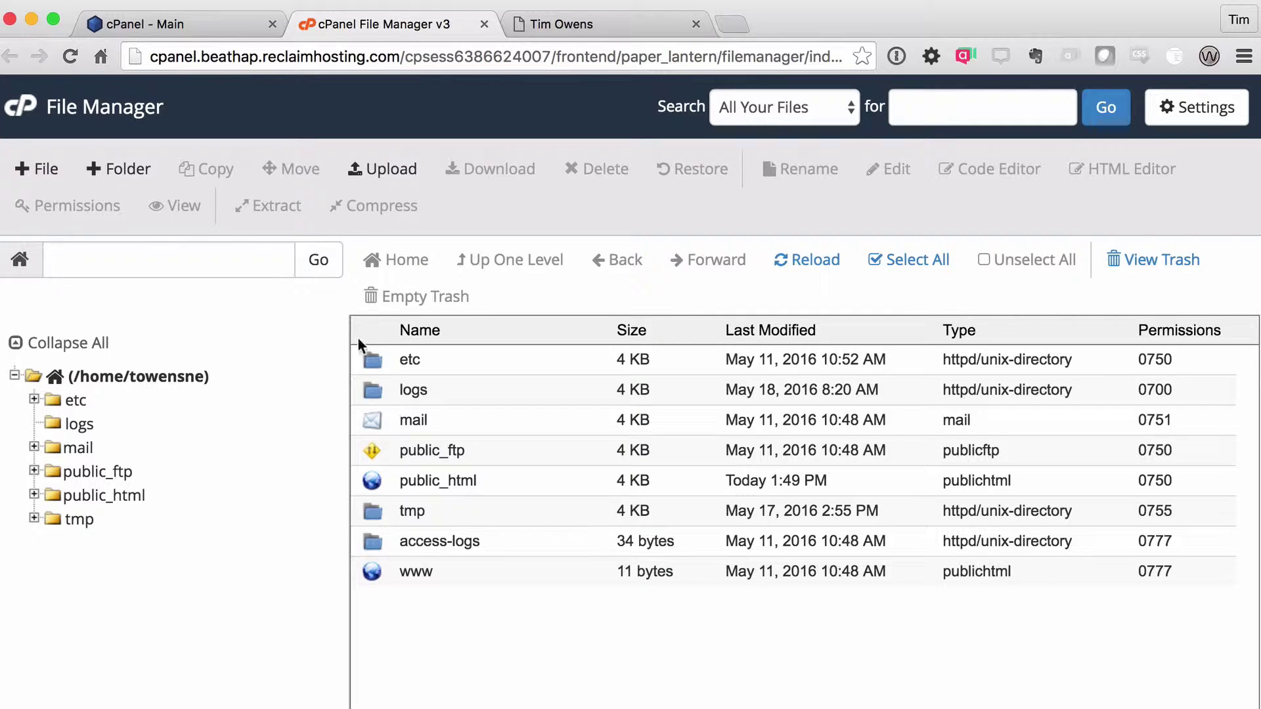
double_click(377, 481)
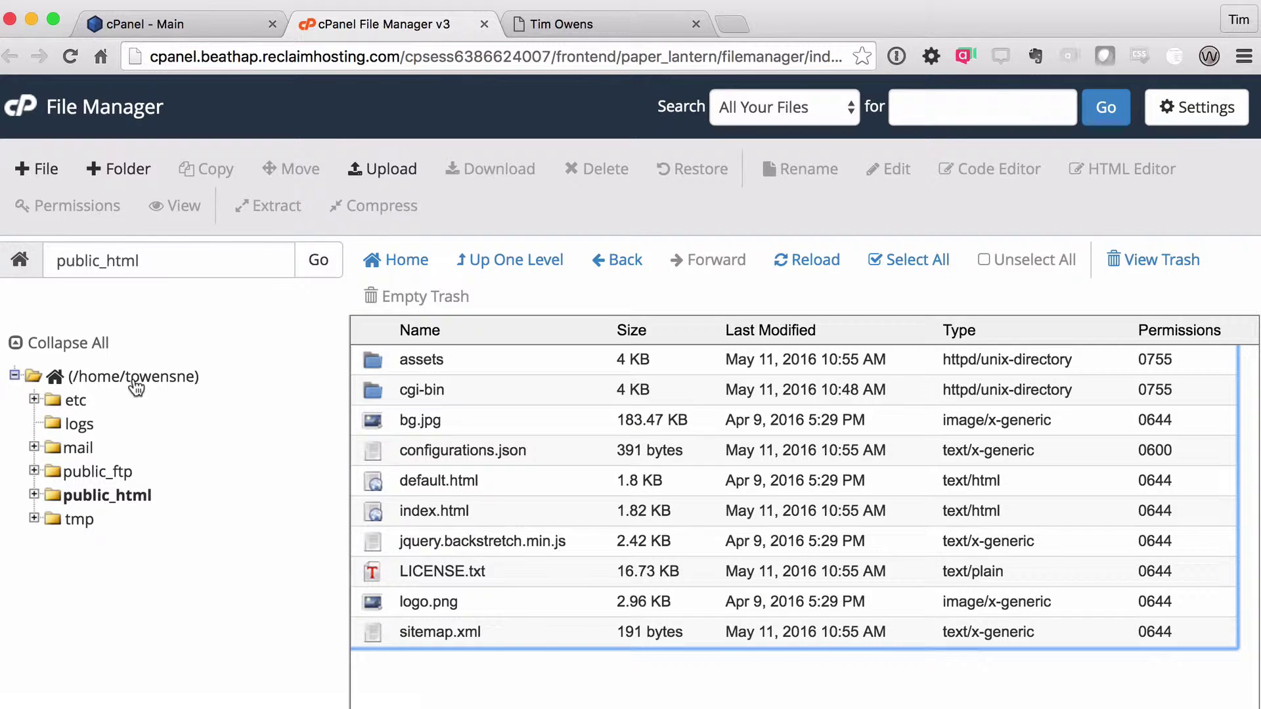
left_click(135, 381)
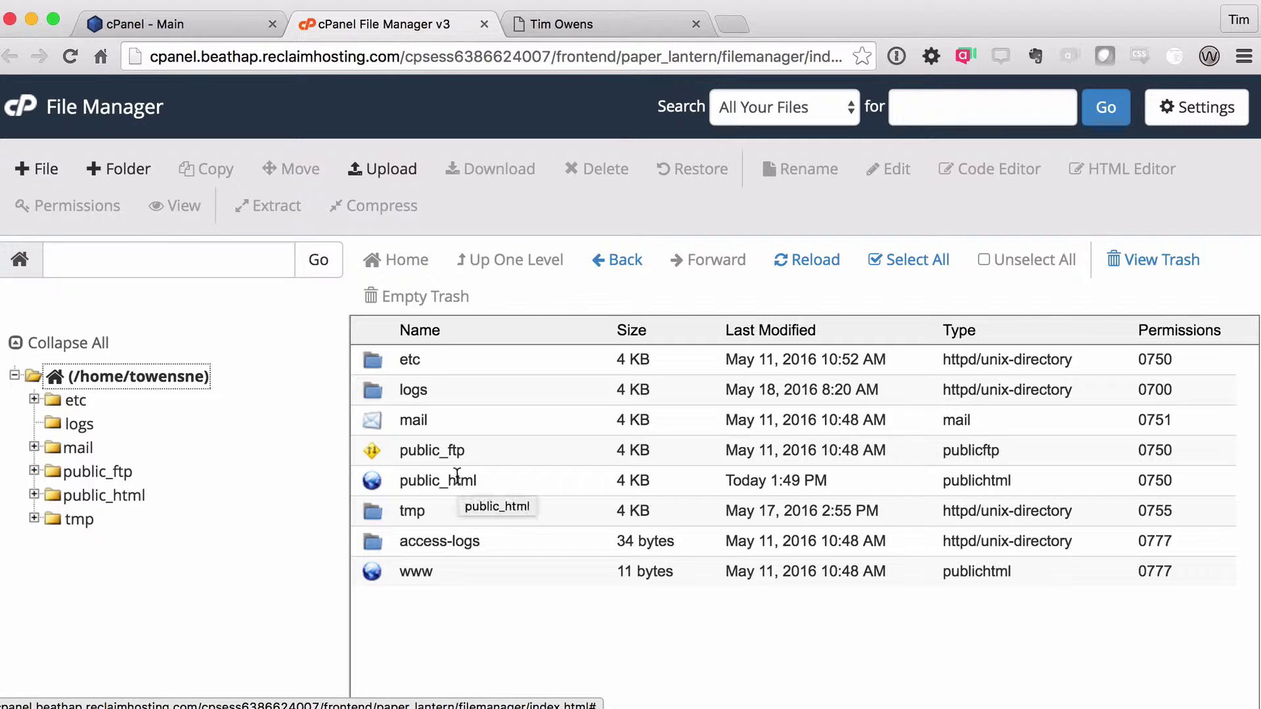
- Browse the logs, mail, public_html and assets folders, ending back in public_html
left_click(80, 426)
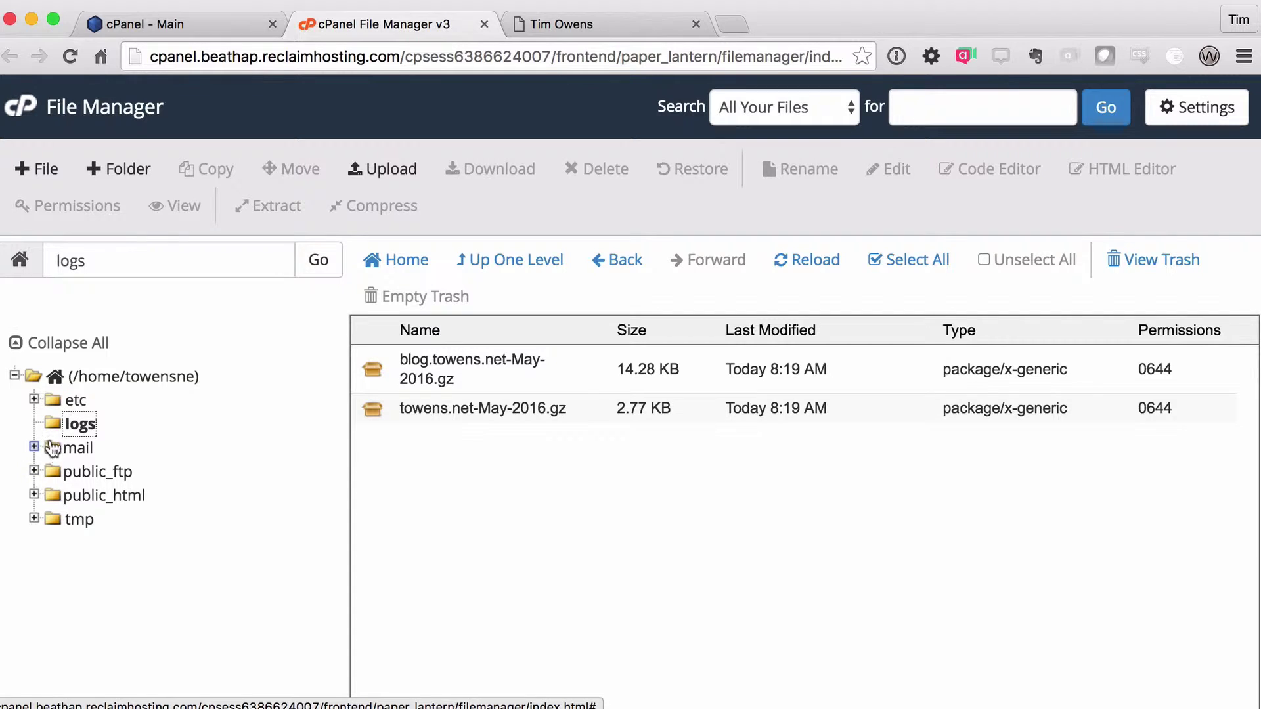
left_click(76, 448)
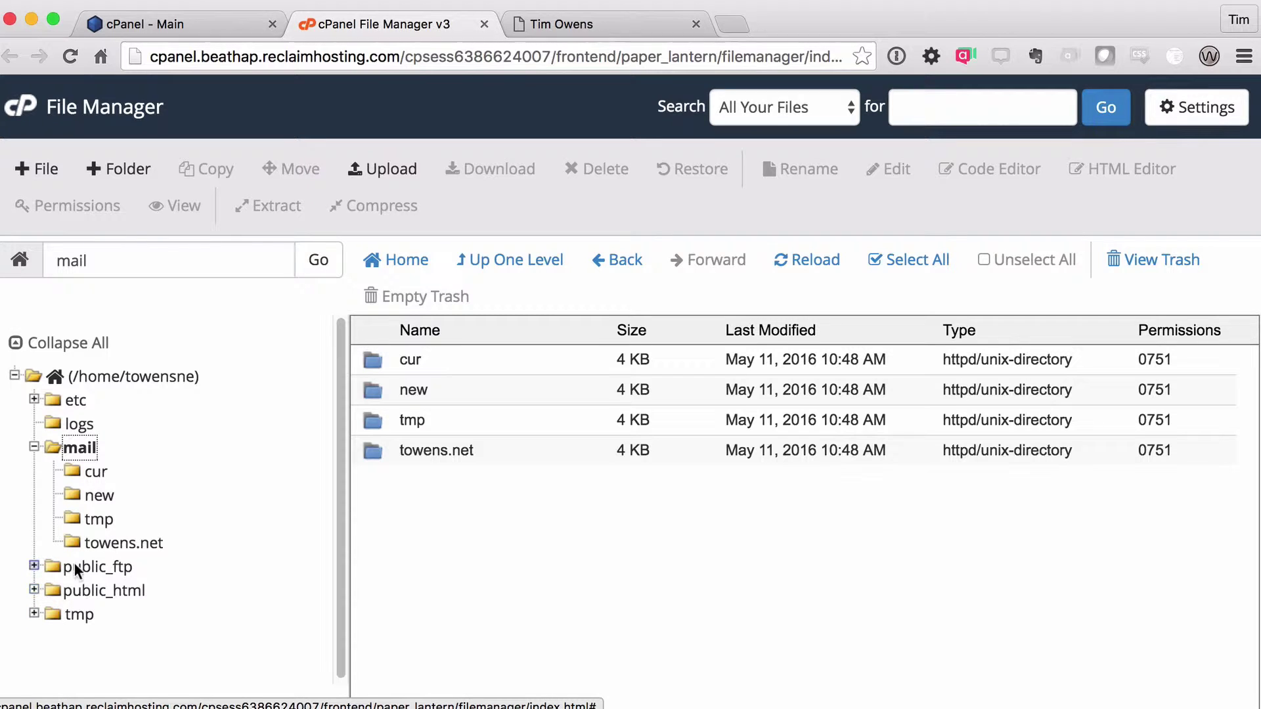
left_click(90, 592)
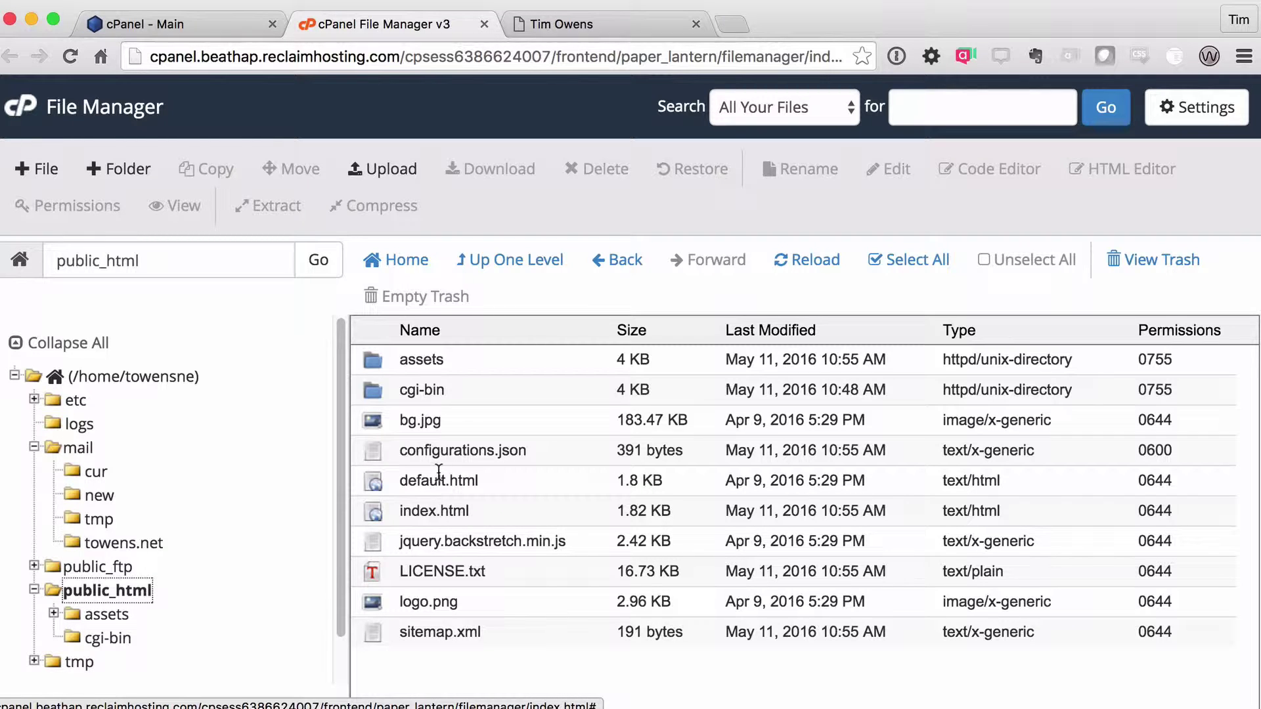
double_click(391, 361)
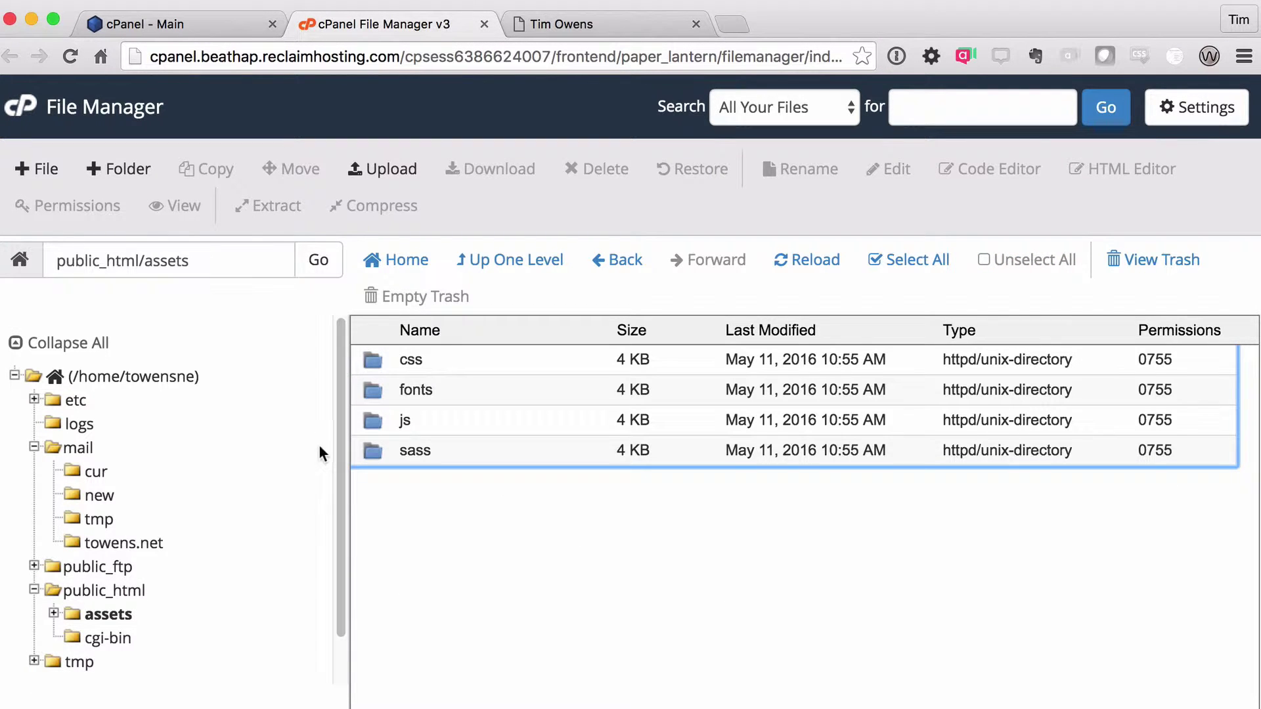
left_click(93, 591)
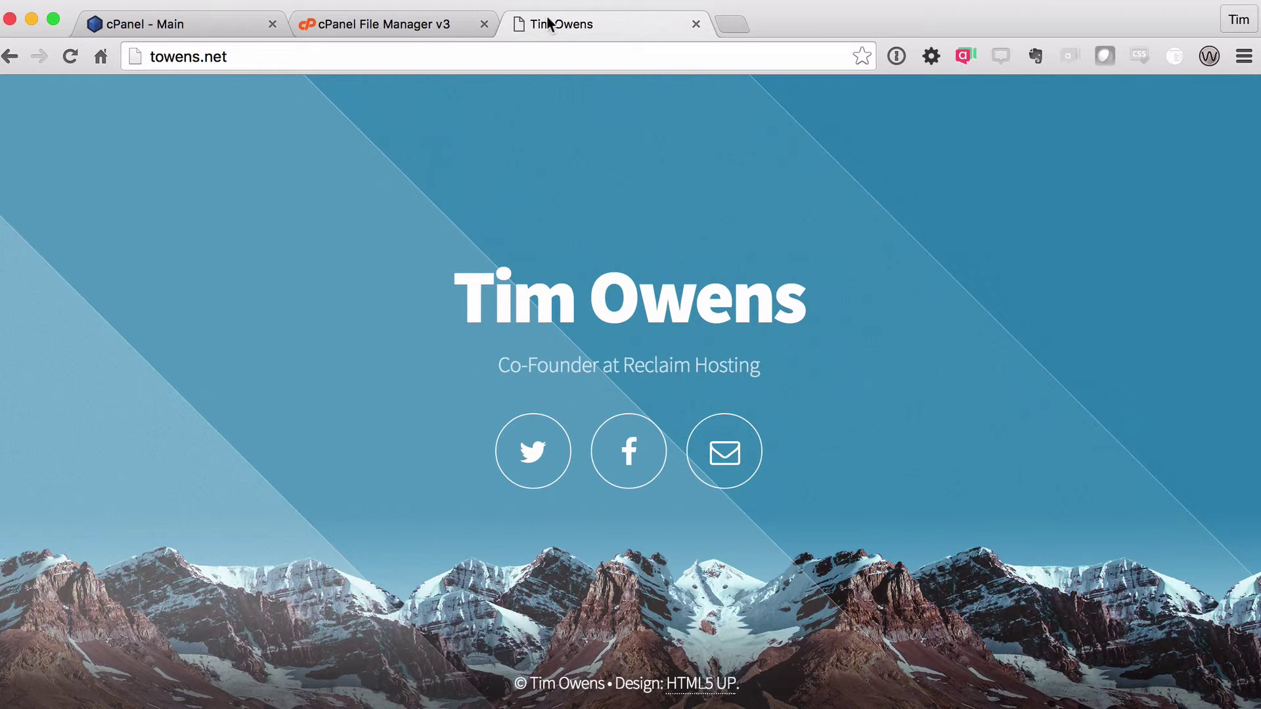
- Check the live towens.net homepage, then select index.html in public_html
left_click(552, 23)
left_click(411, 26)
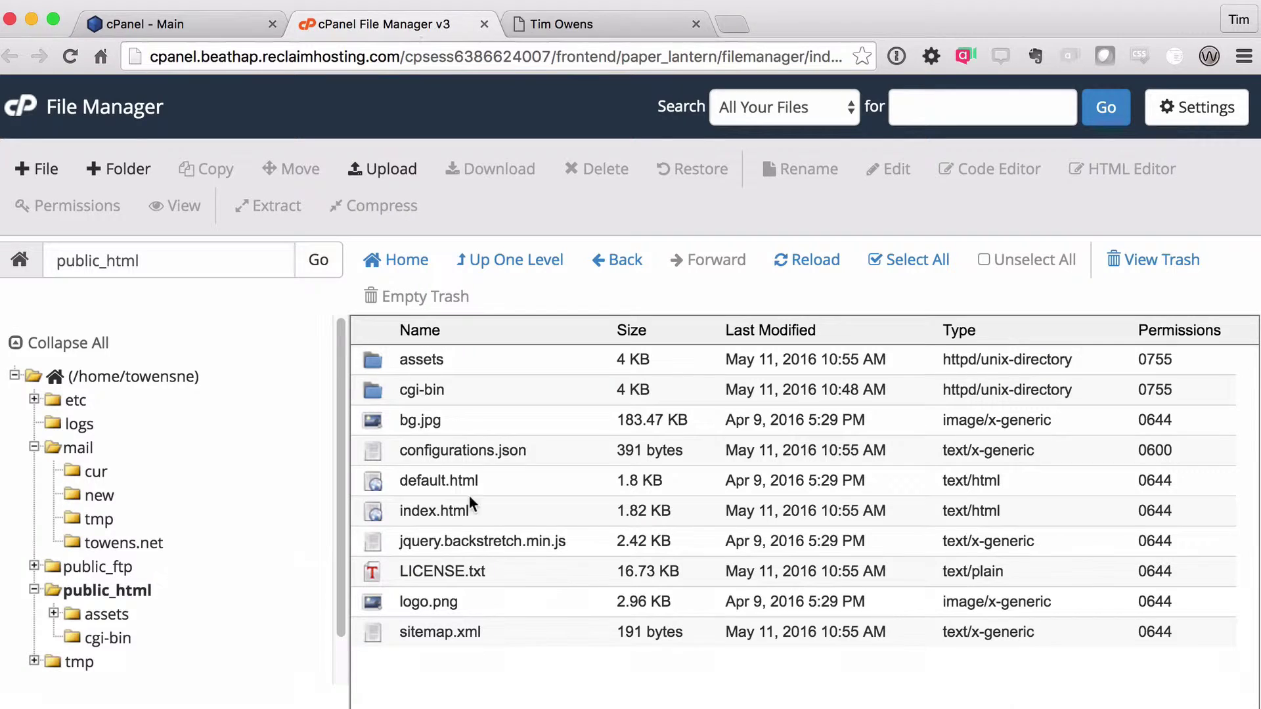
left_click(425, 507)
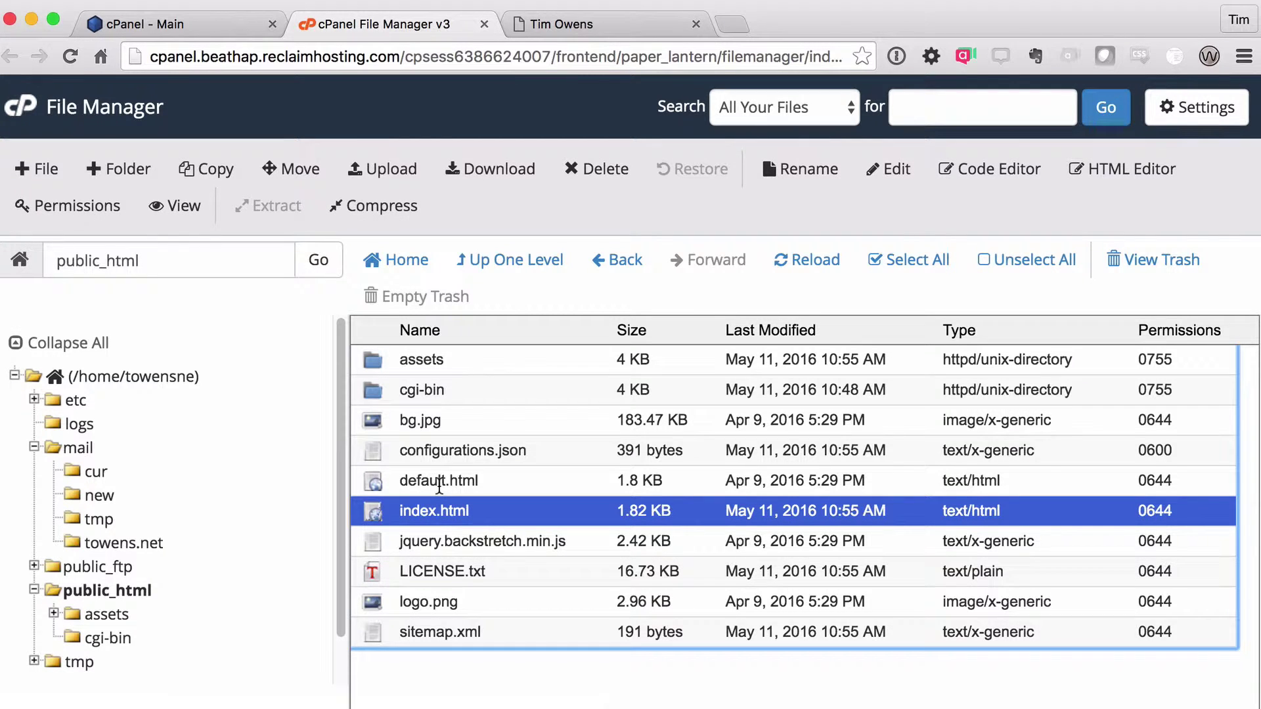
- Open the selected index.html in the Code Editor, confirming the encoding dialog
left_click_drag(430, 484, 435, 507)
left_click(991, 172)
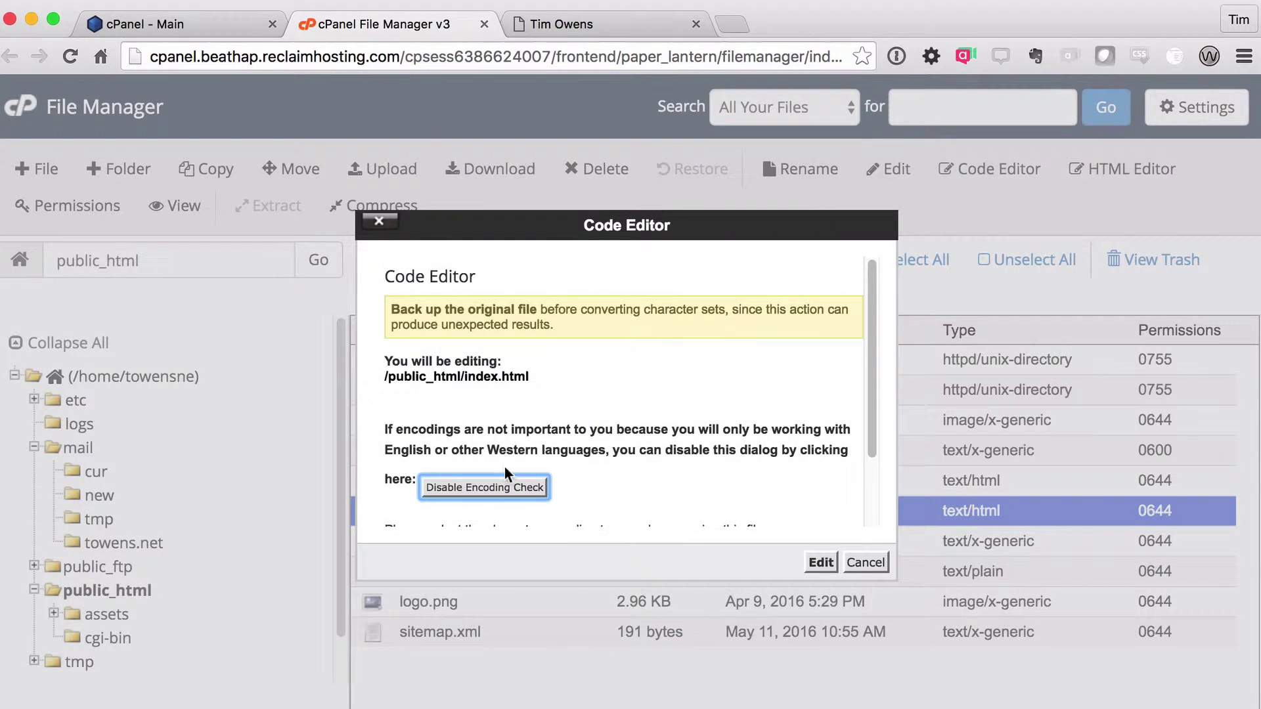
left_click(820, 562)
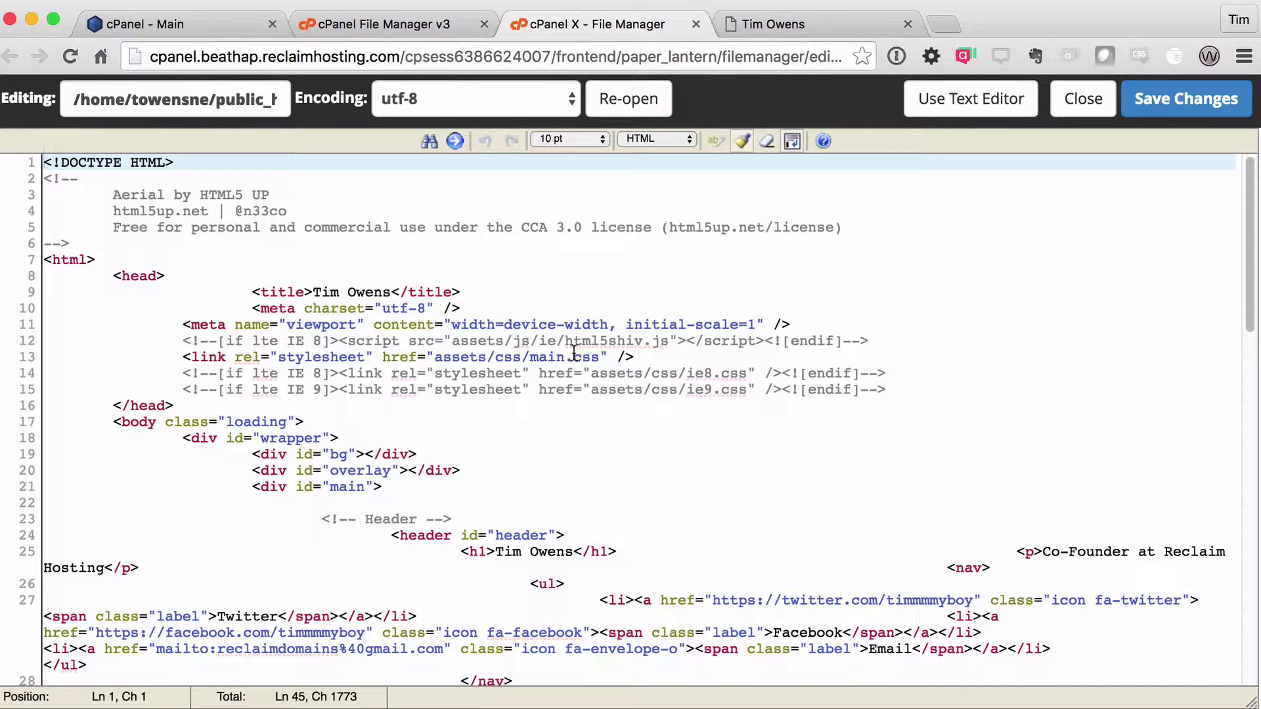
left_click_drag(113, 195, 266, 197)
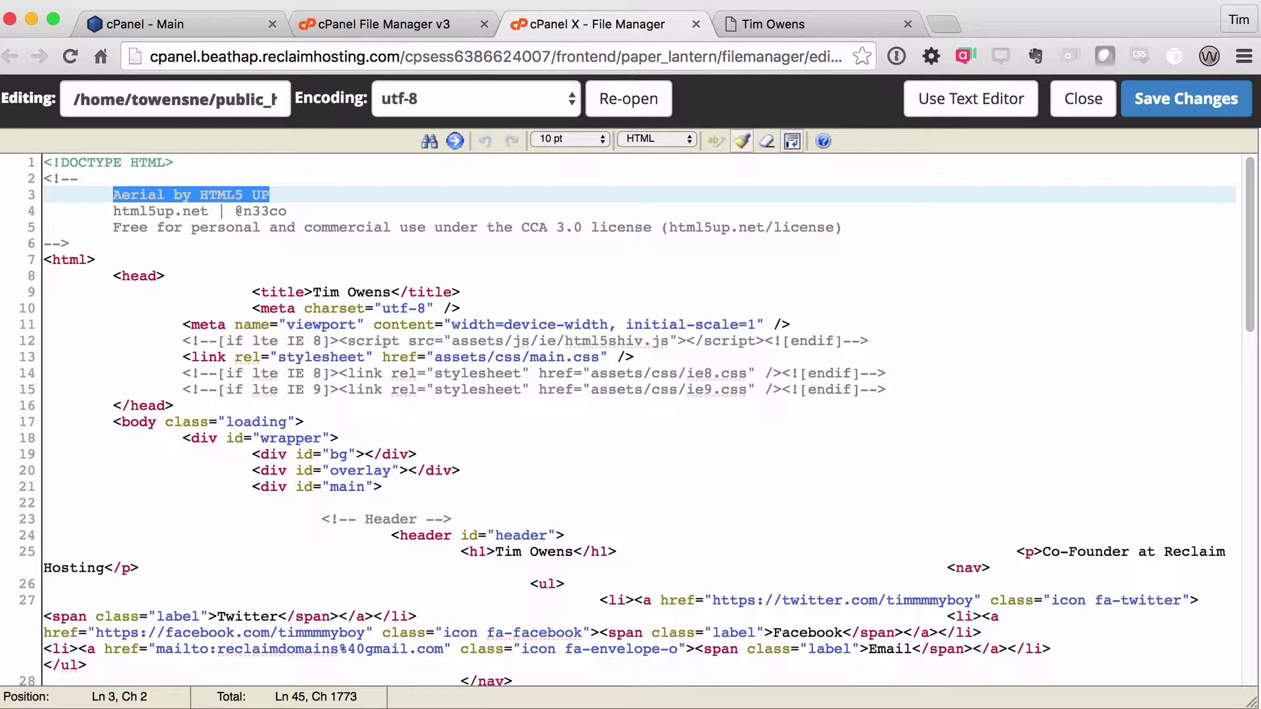
left_click(769, 24)
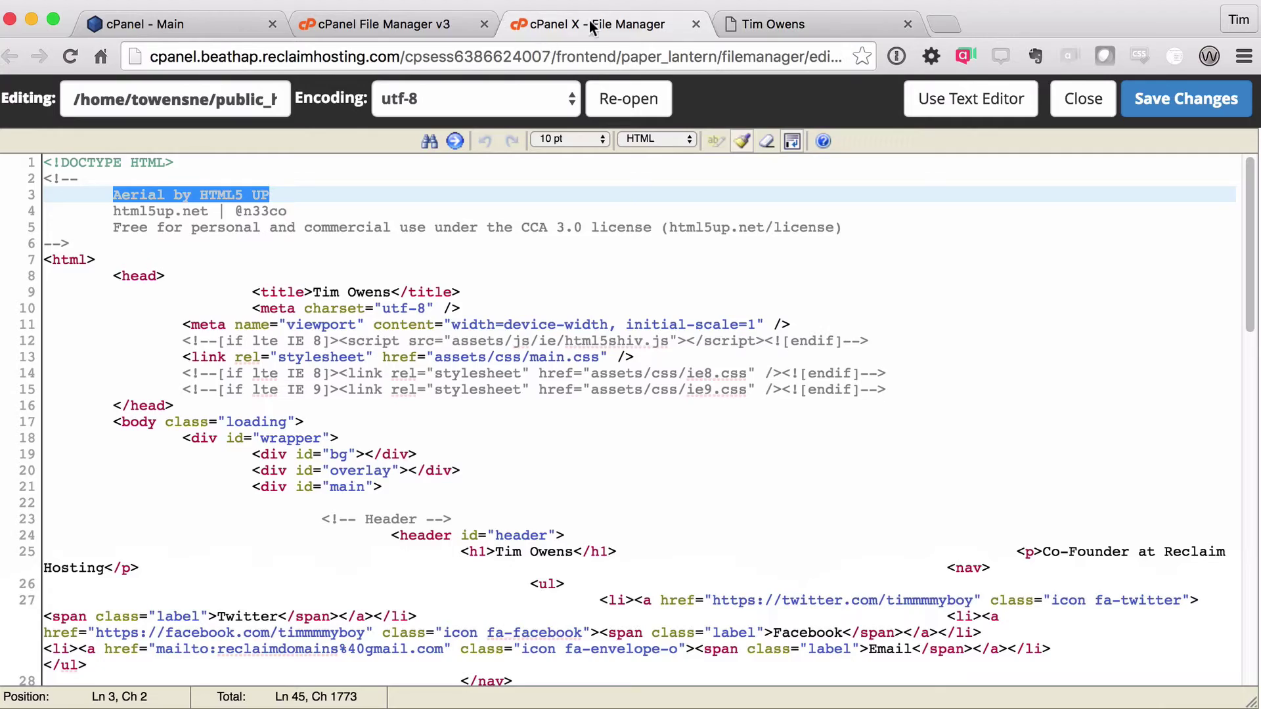
left_click(589, 24)
scroll(512, 378, "down", 1)
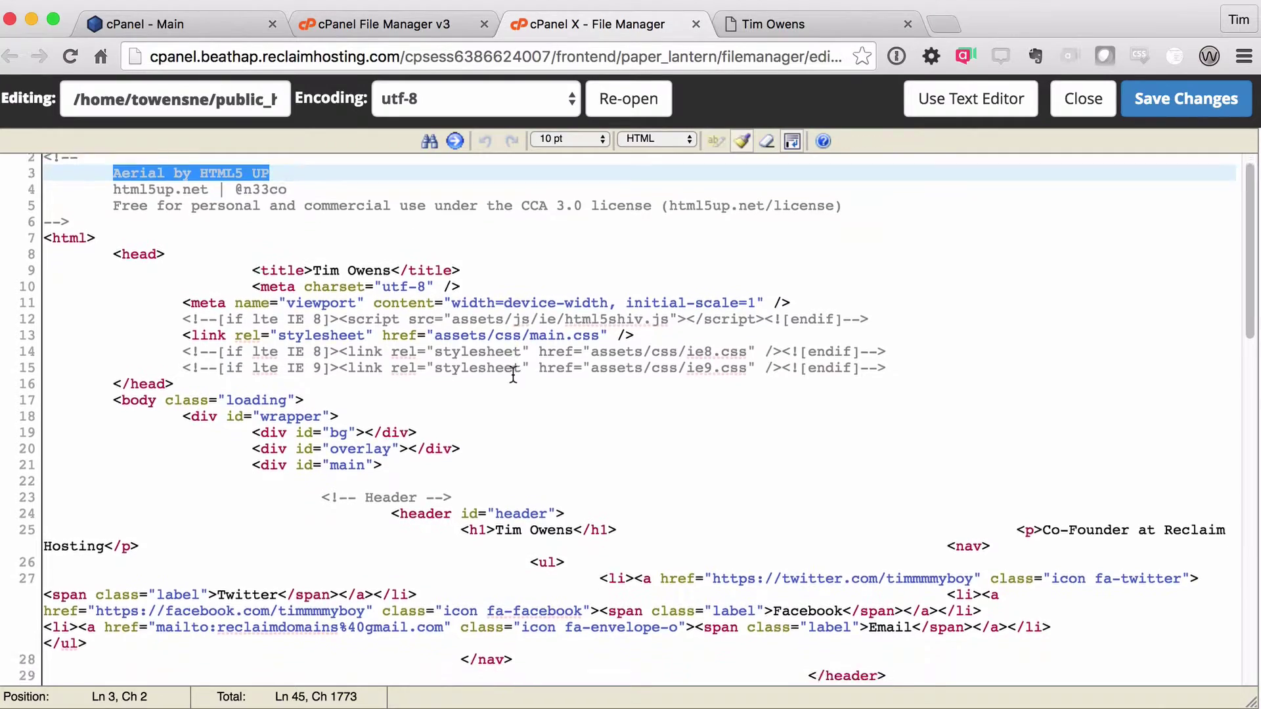
scroll(512, 378, "down", 6)
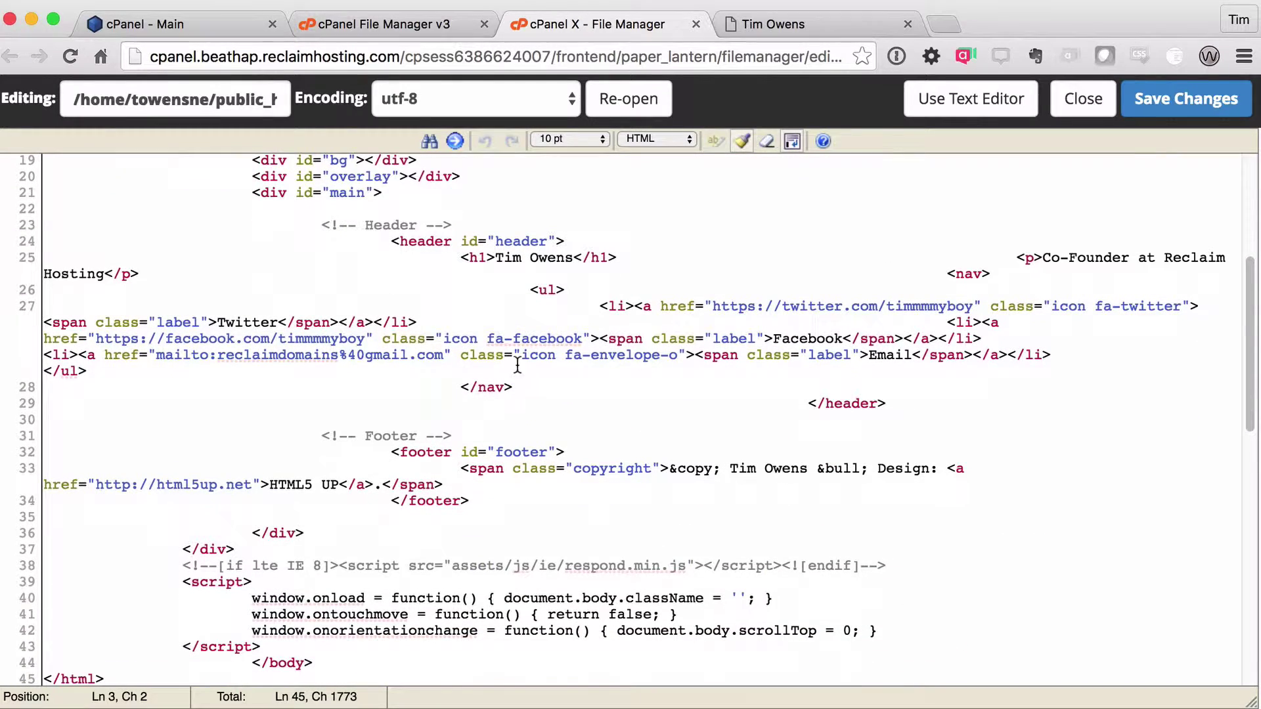
scroll(683, 452, "down", 3)
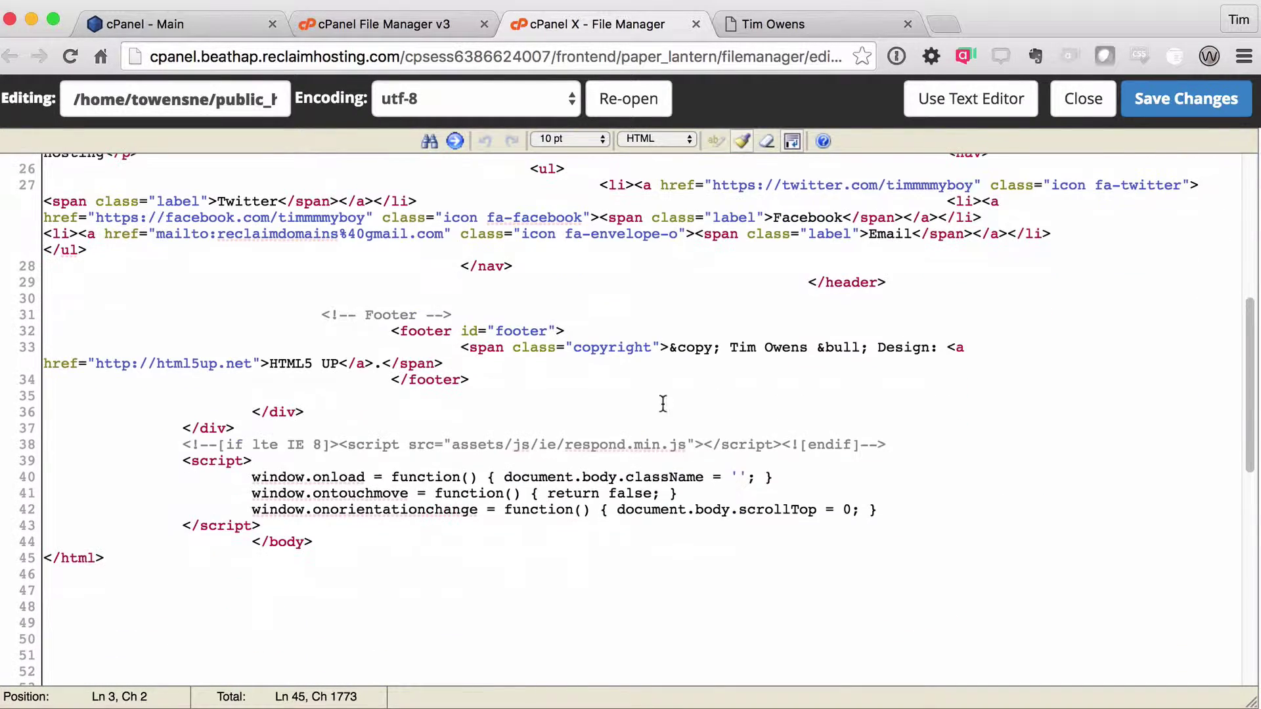
scroll(642, 328, "up", 1)
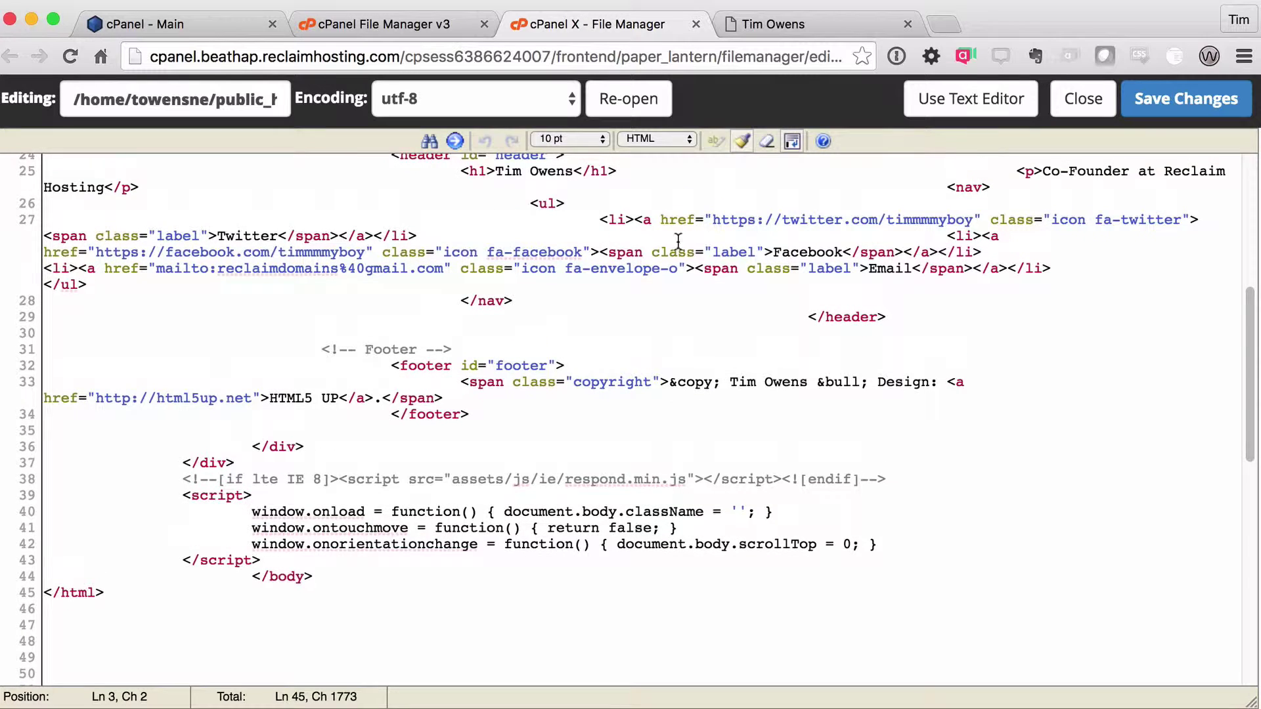
scroll(635, 309, "up", 6)
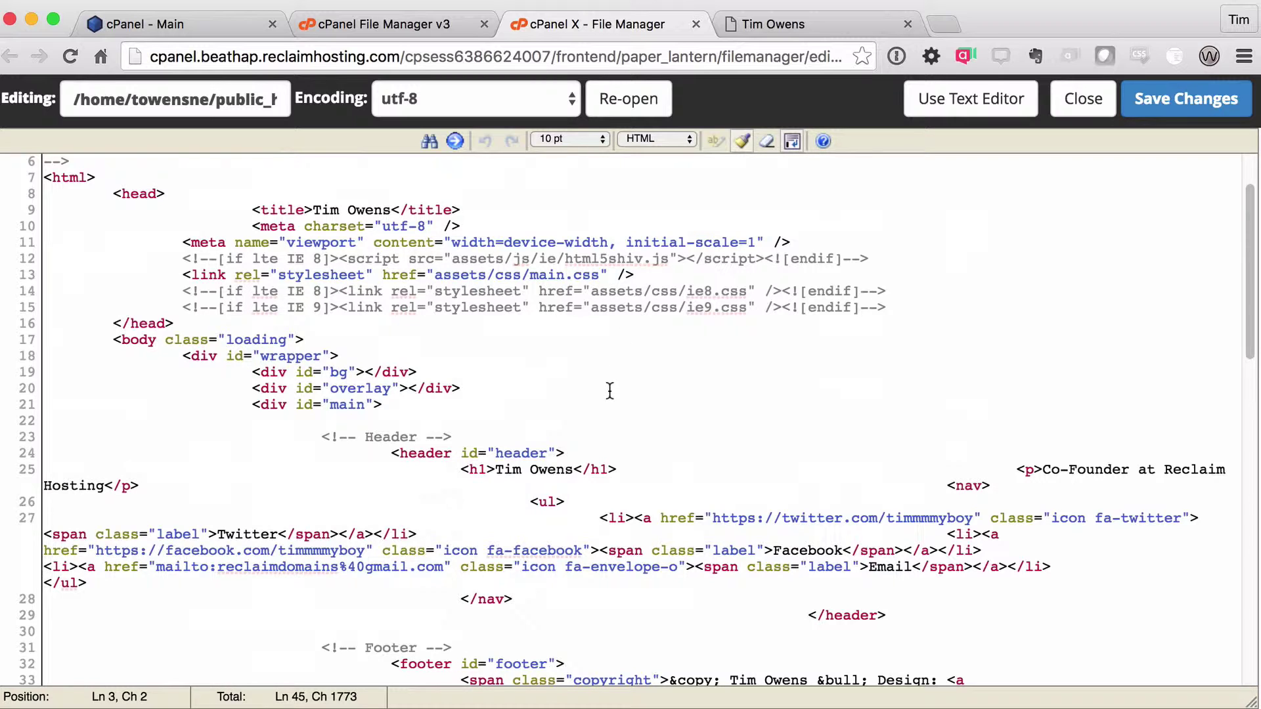
scroll(589, 388, "up", 3)
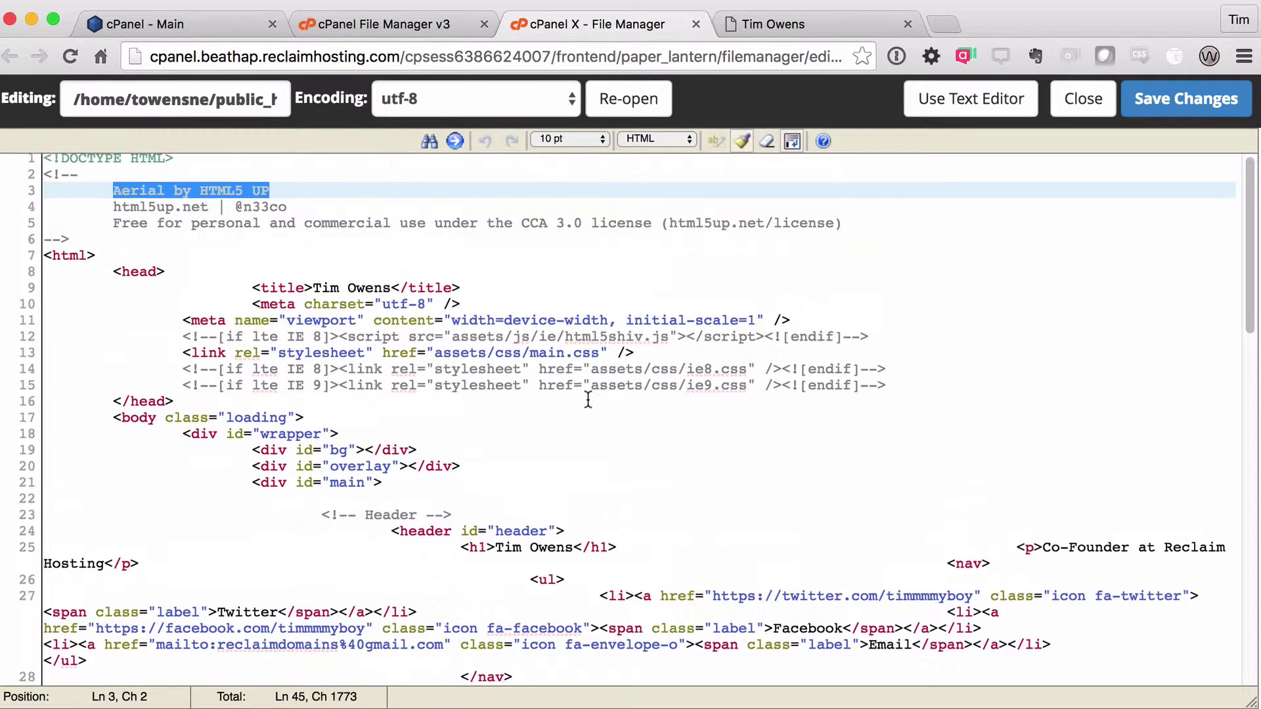
left_click(635, 268)
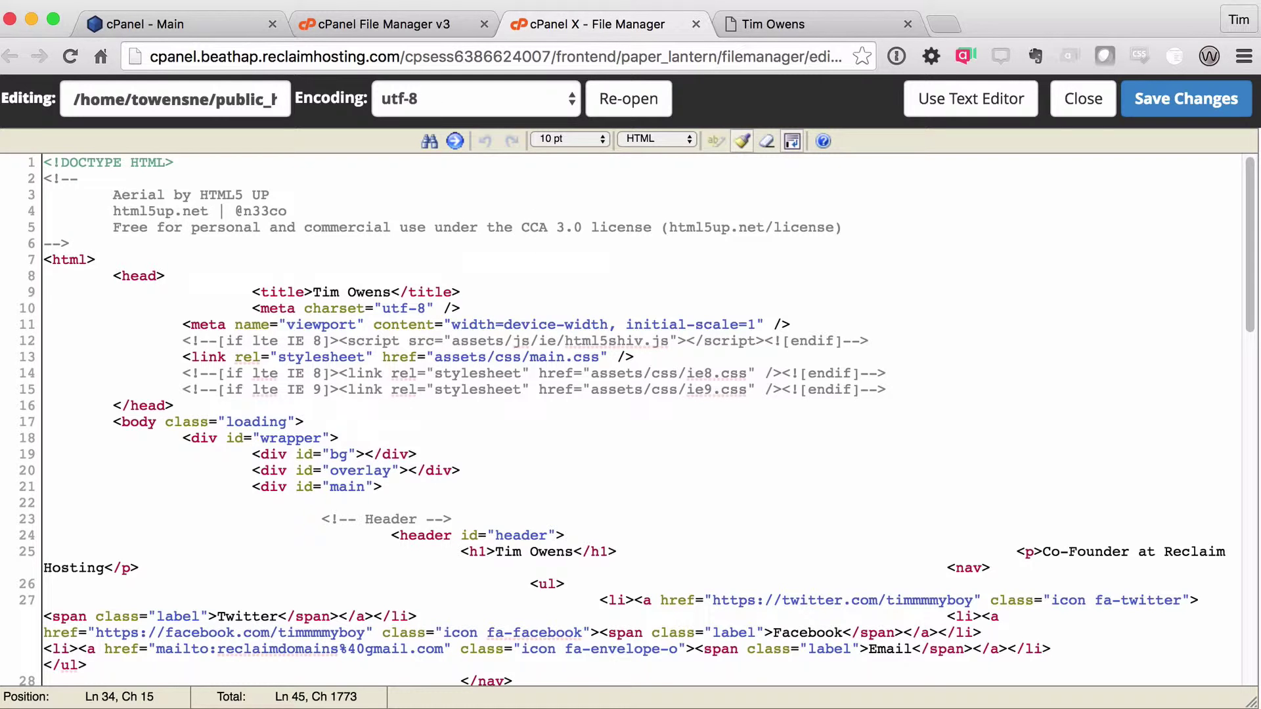
left_click(782, 25)
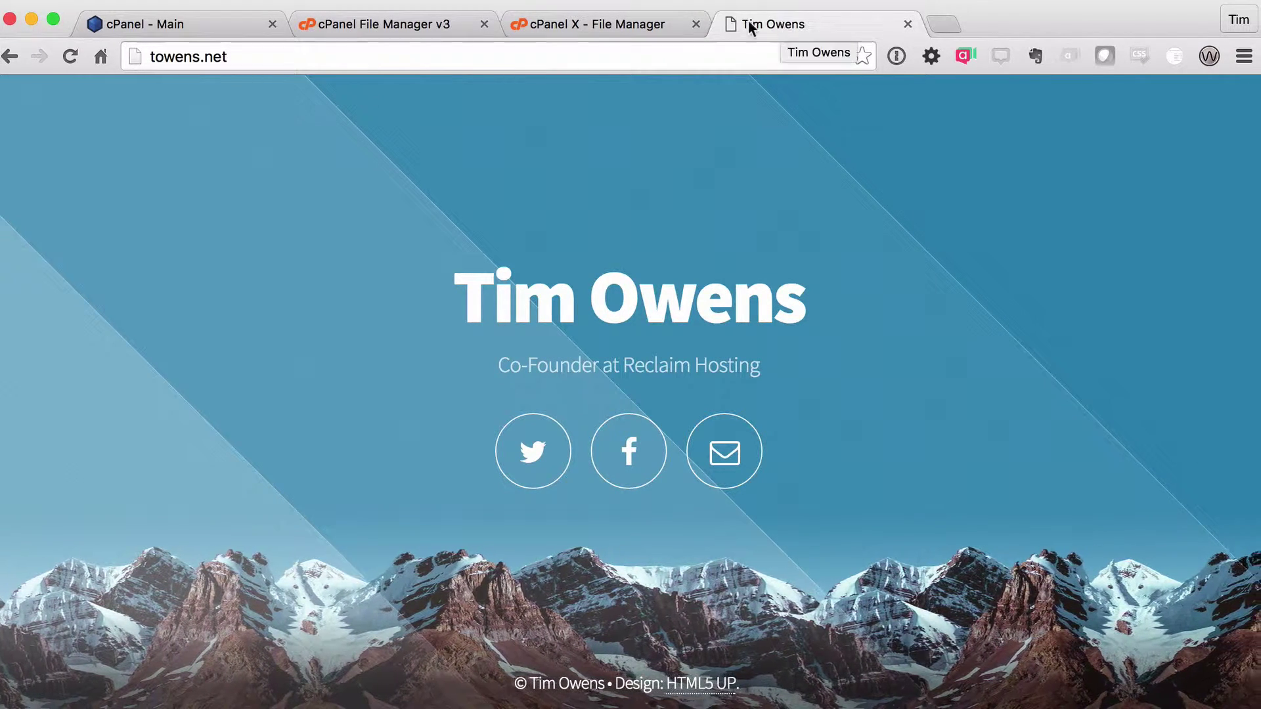
left_click(595, 19)
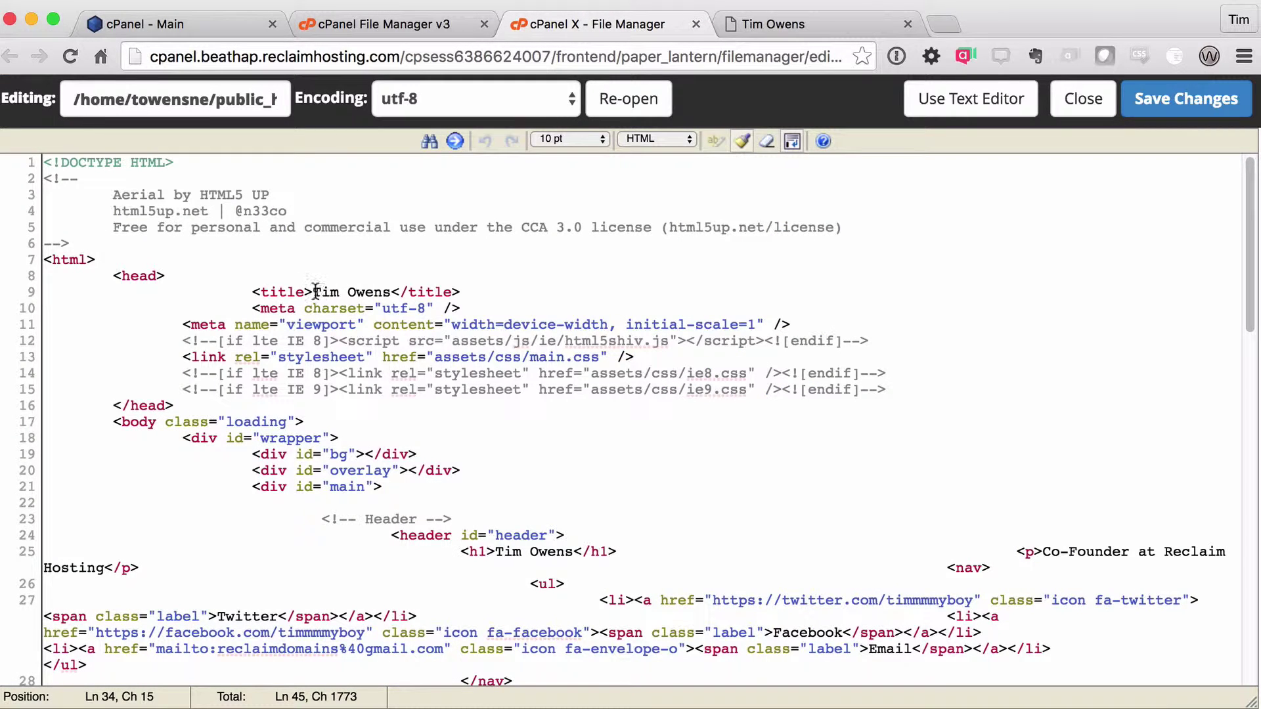
- Append ', Reclaim Hosting' to the index.html page title and save
left_click_drag(312, 291, 391, 293)
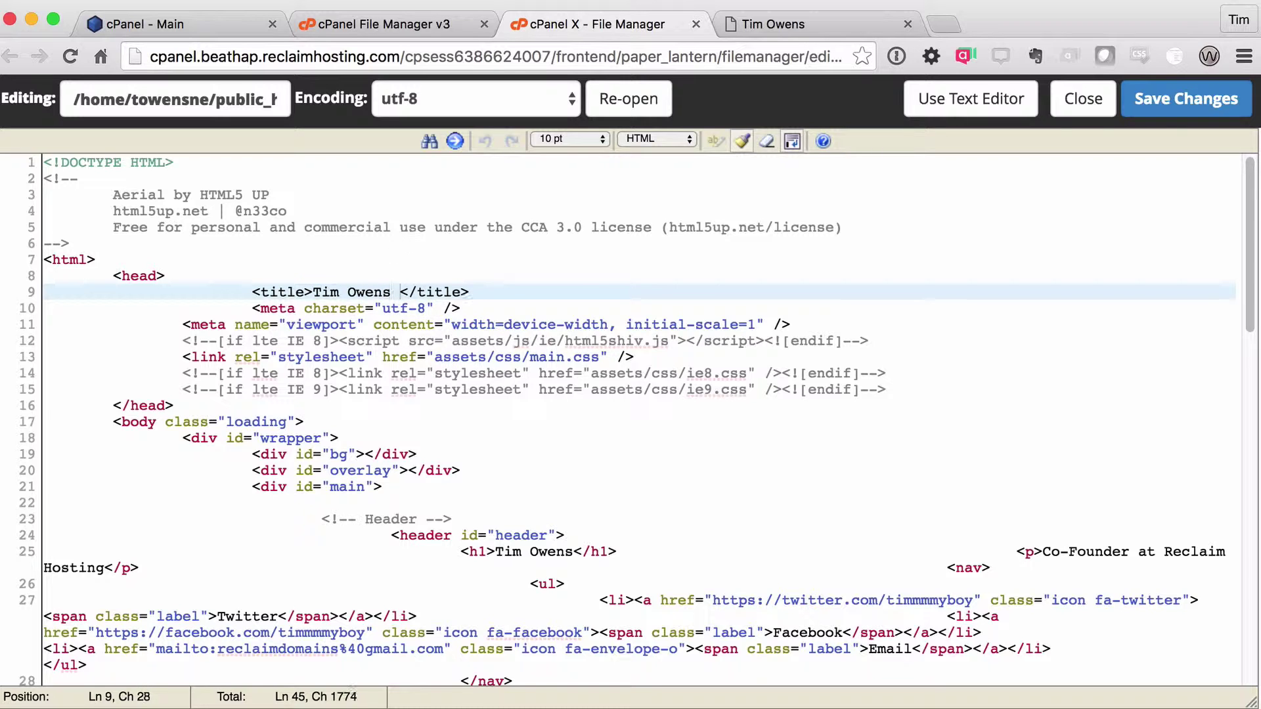
key("BackSpace")
type(", Reclaim Hosting")
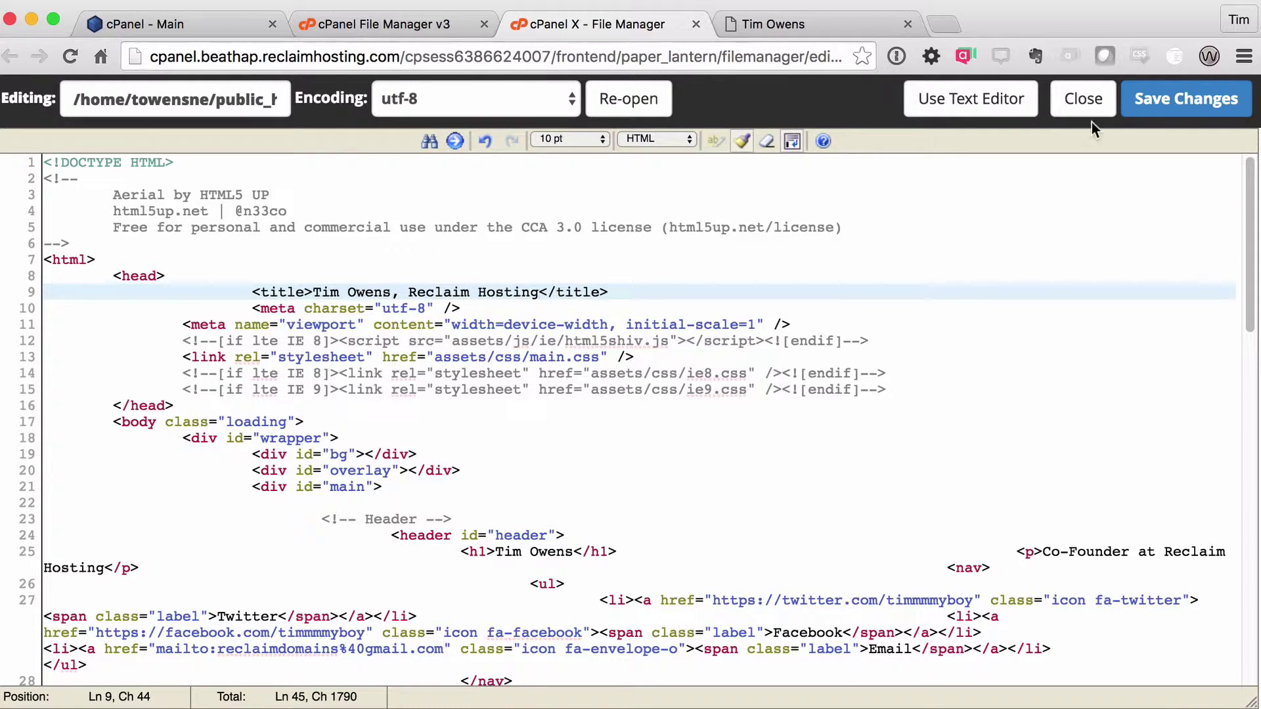
left_click(1190, 102)
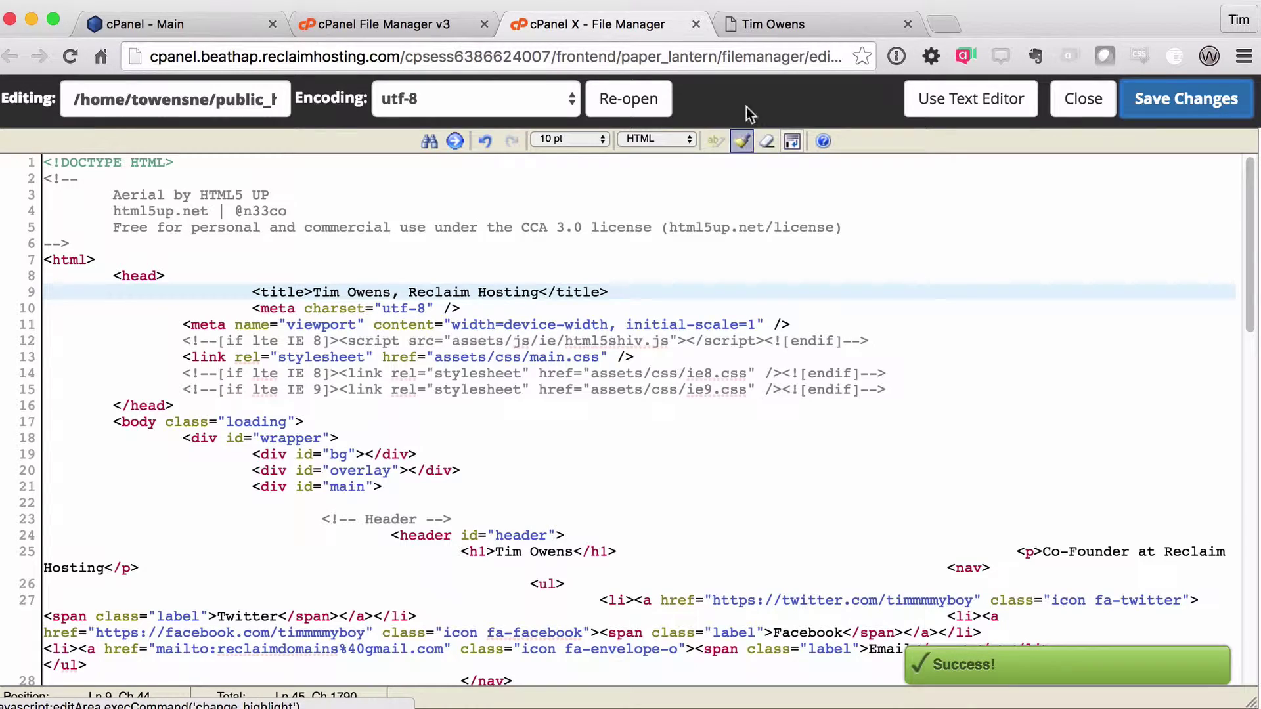
- Reload the live homepage to see the new title, then close the code editor
left_click(764, 25)
left_click(69, 56)
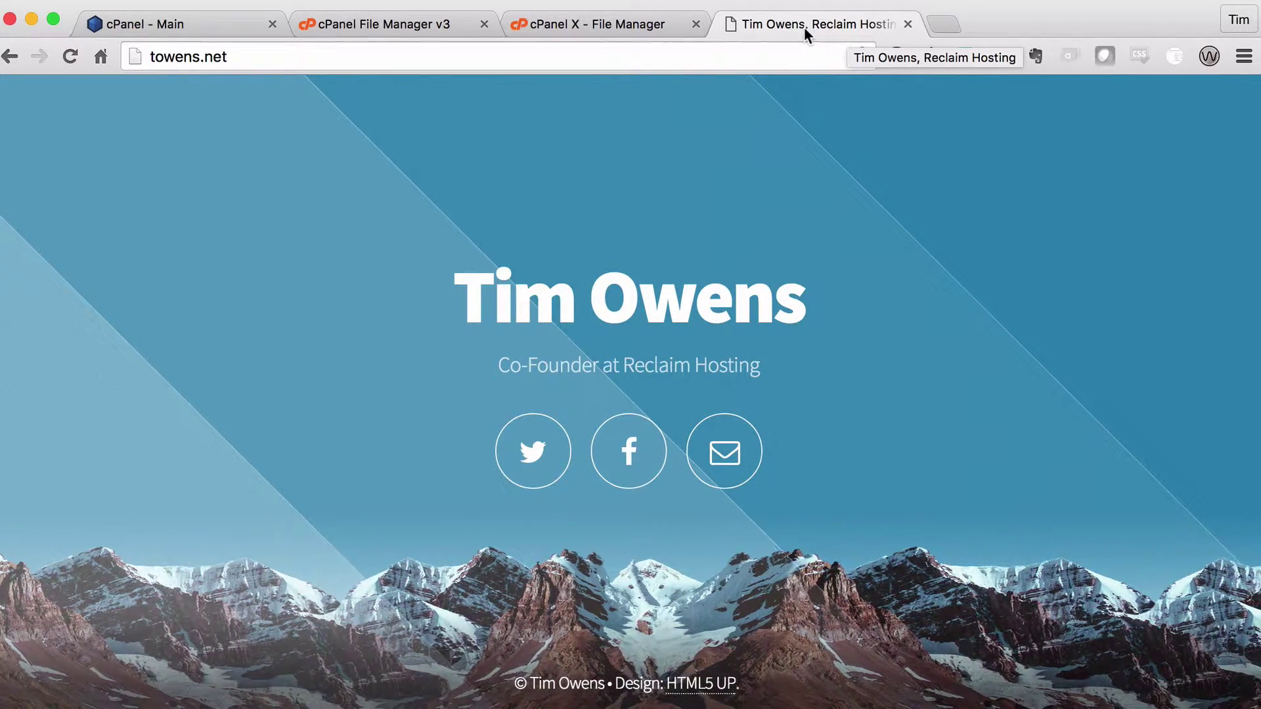
left_click(577, 26)
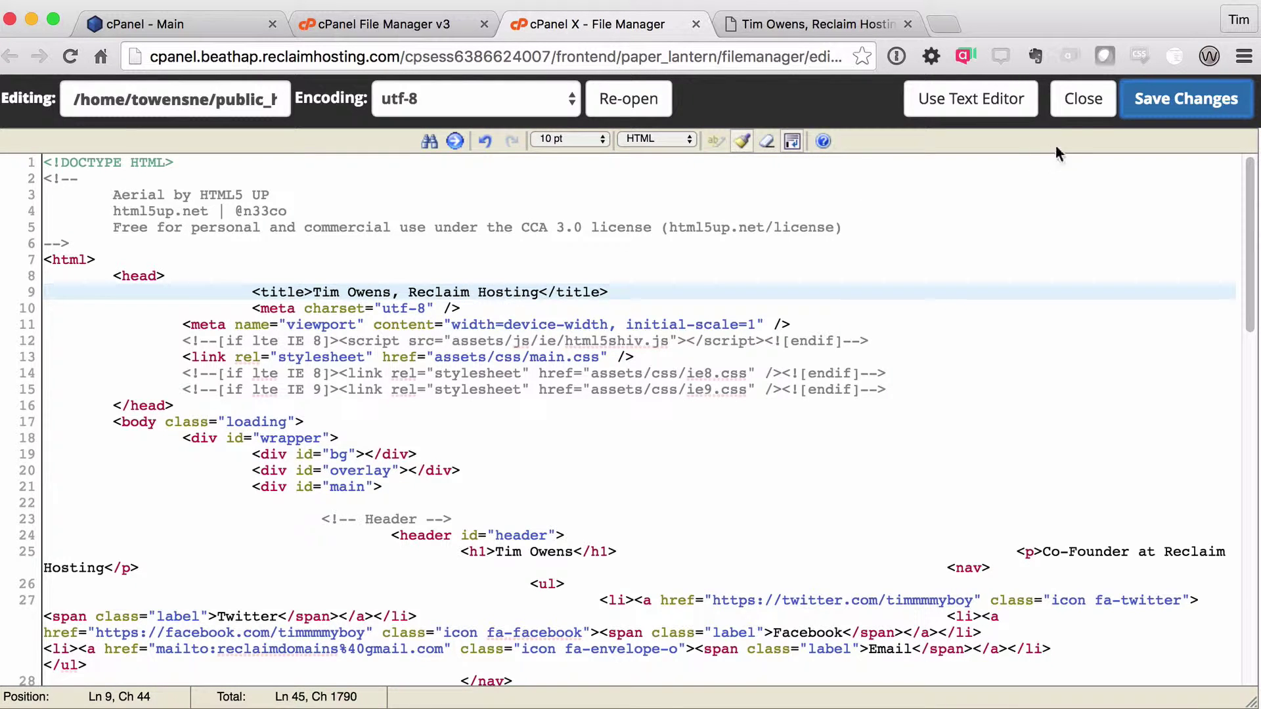
left_click(1069, 107)
left_click(414, 24)
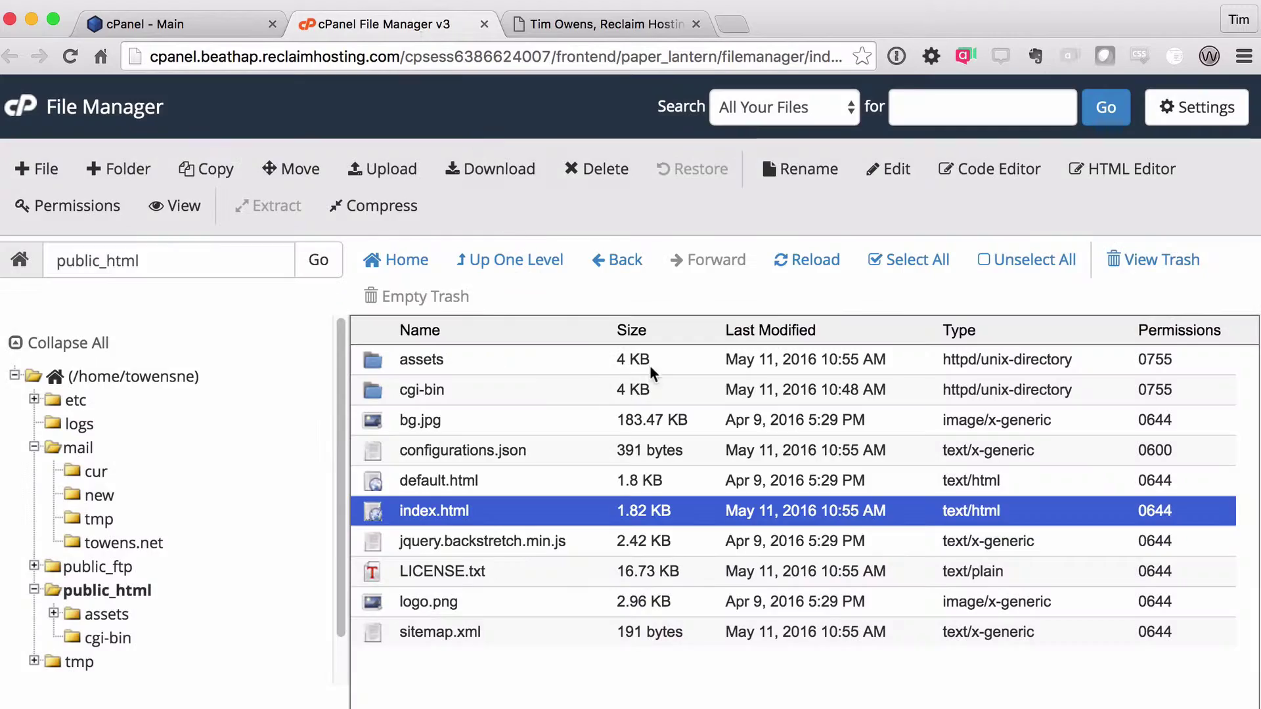
- Select default.html, then return to the public_html file list
left_click(424, 480)
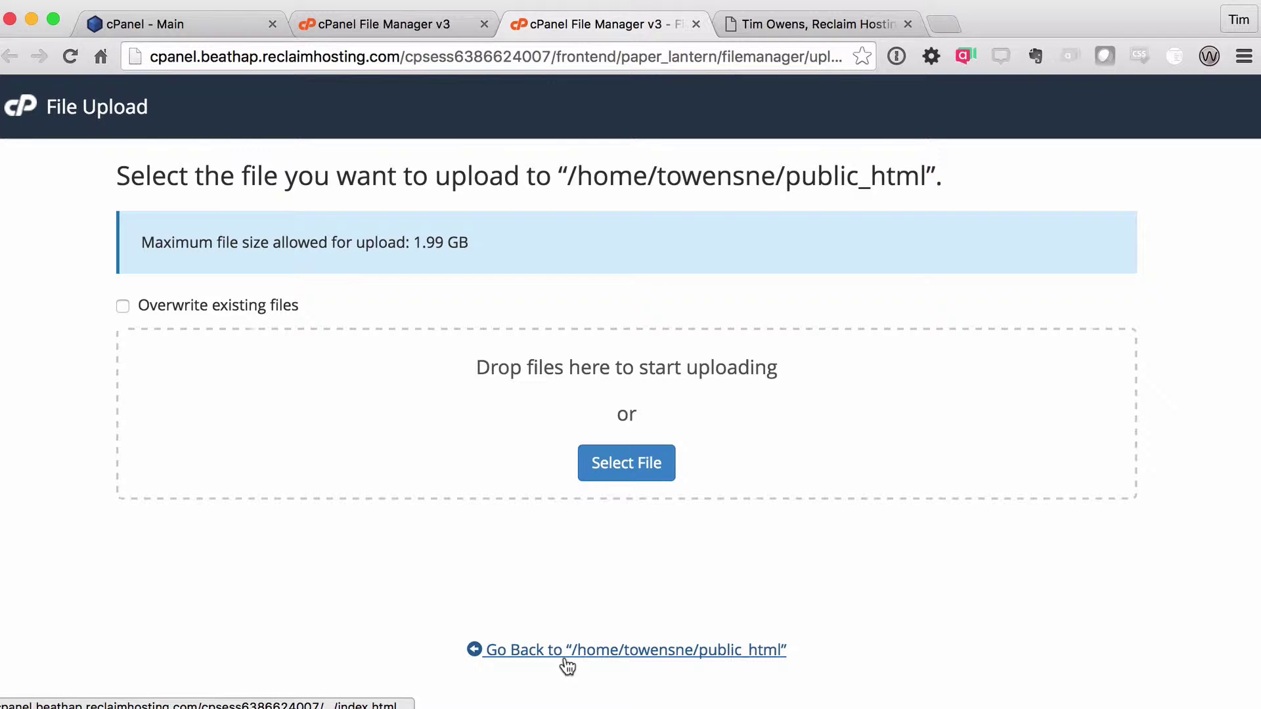
left_click(415, 26)
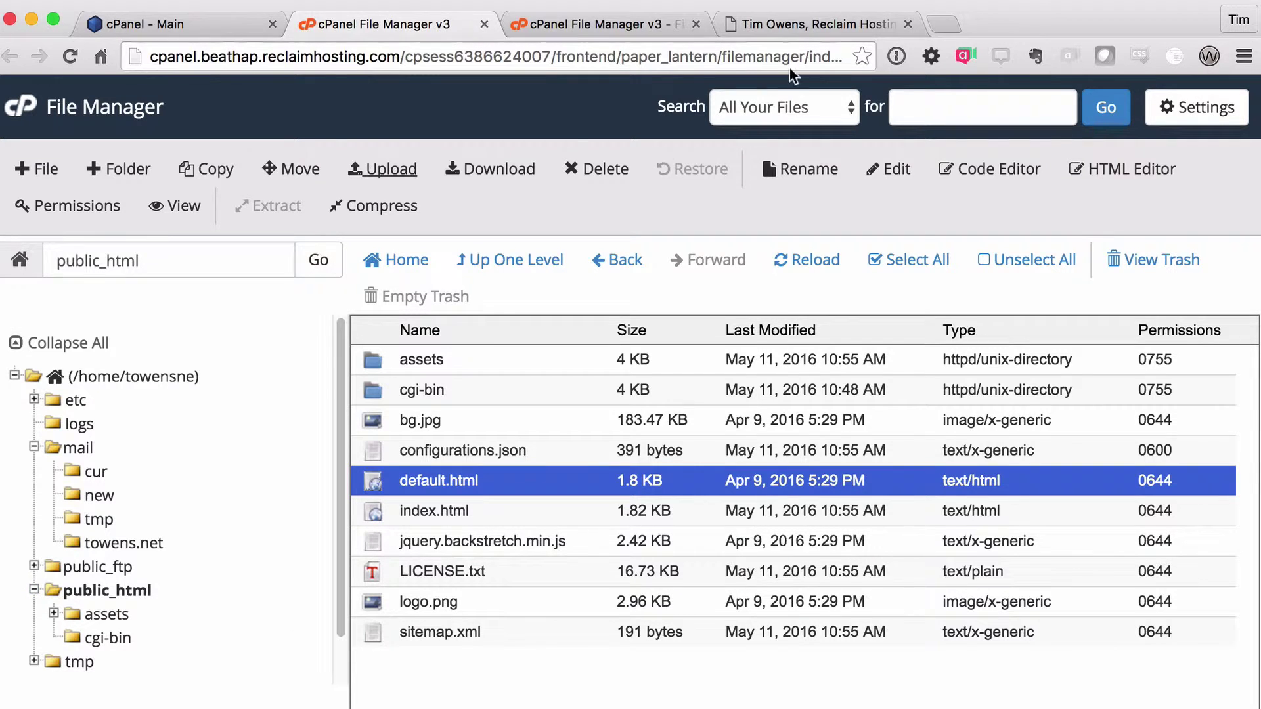
- Load towens.net/about in the live site tab, which returns 404 Not Found
left_click(722, 28)
left_click(257, 56)
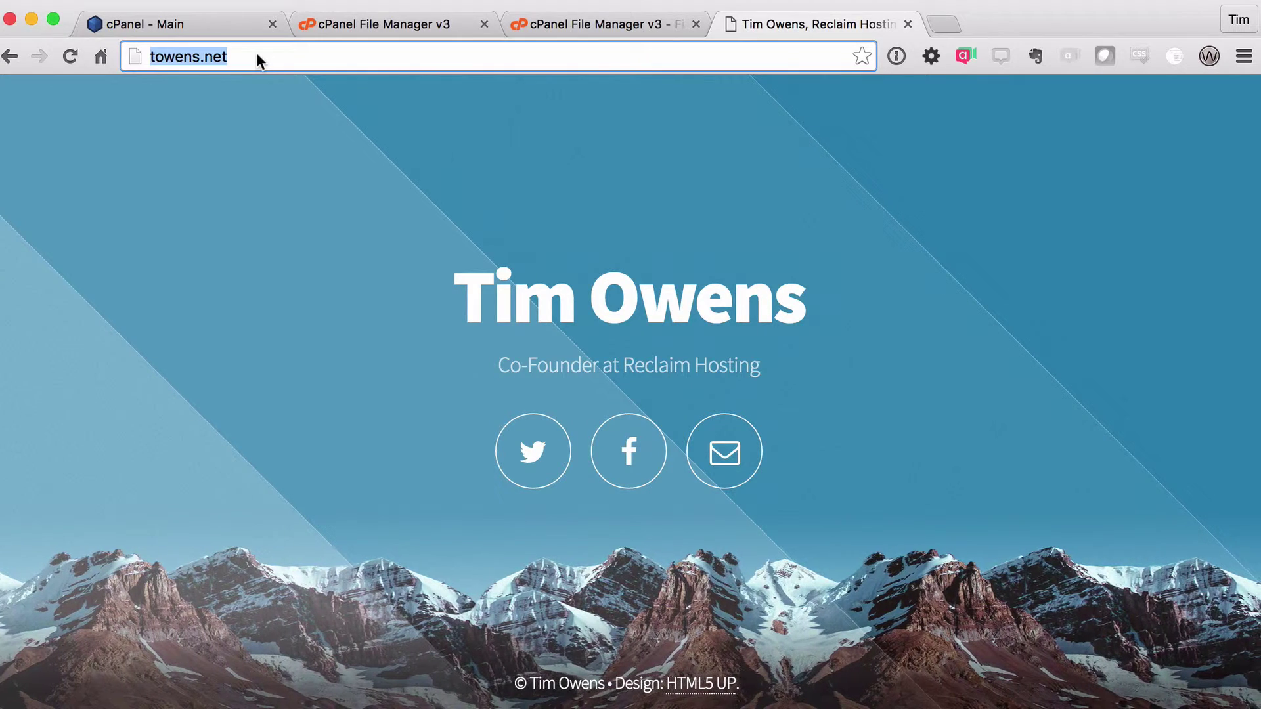
left_click(258, 57)
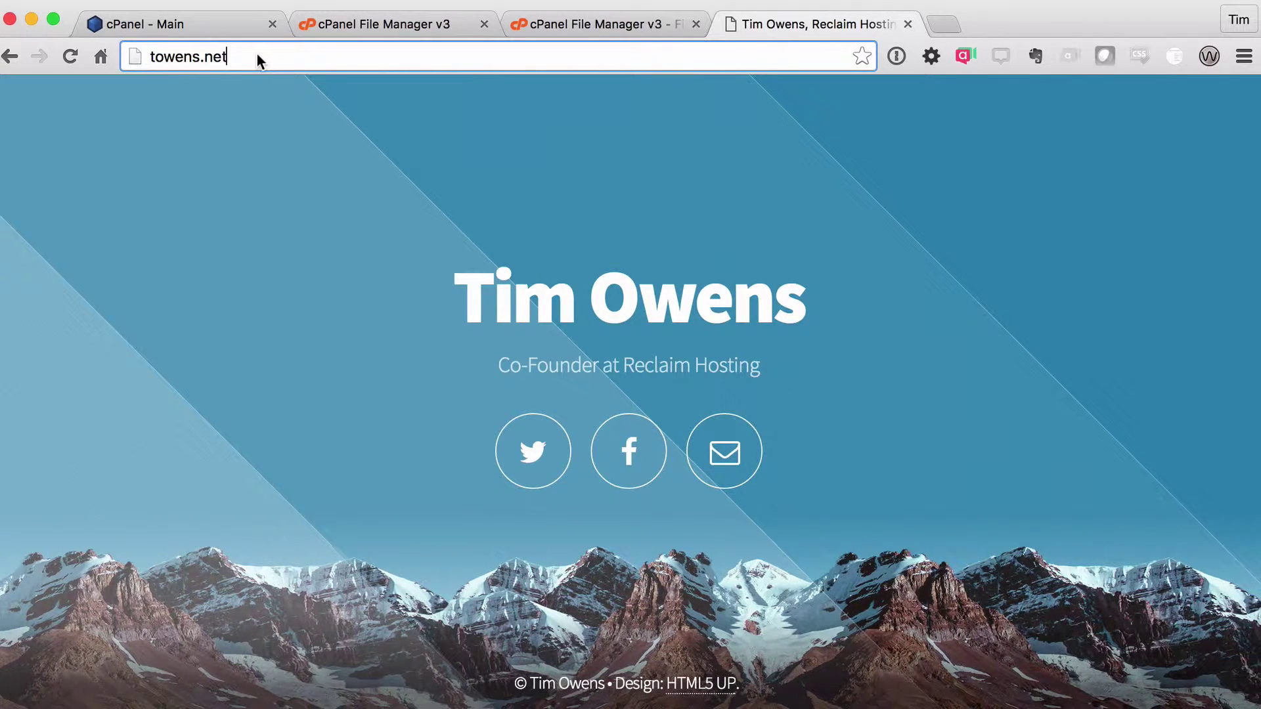
type("/about")
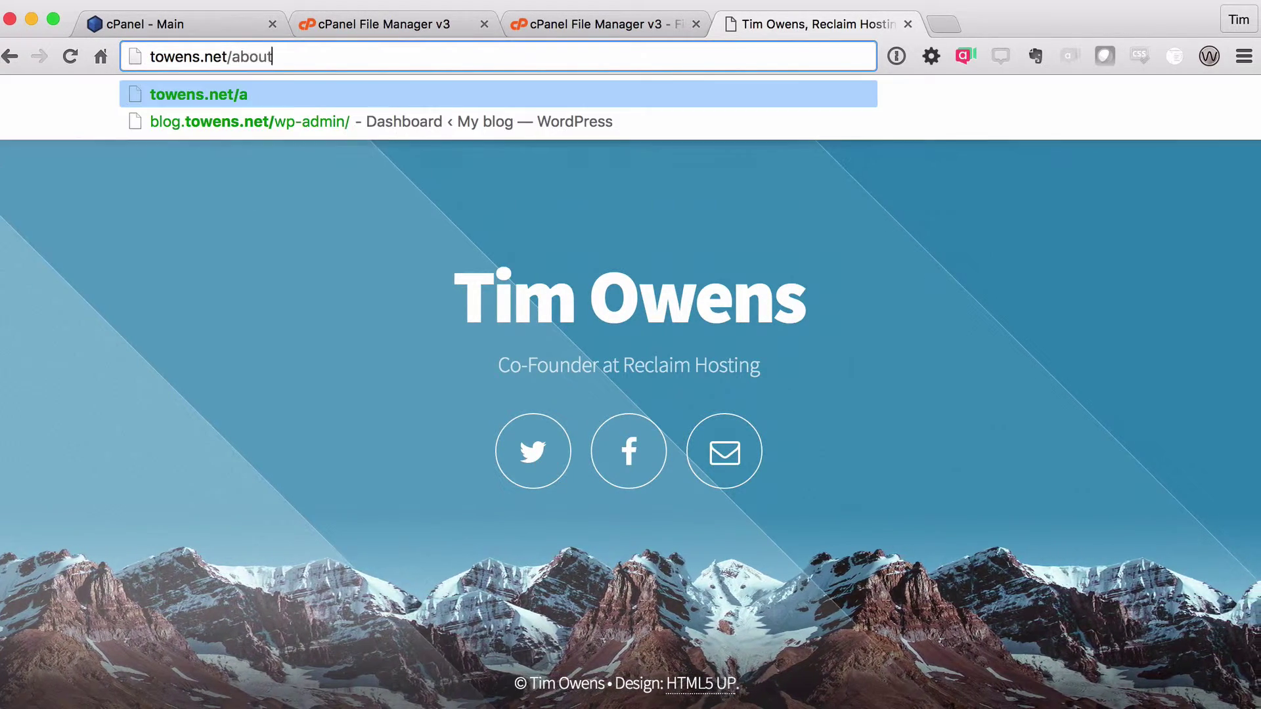
key("Return")
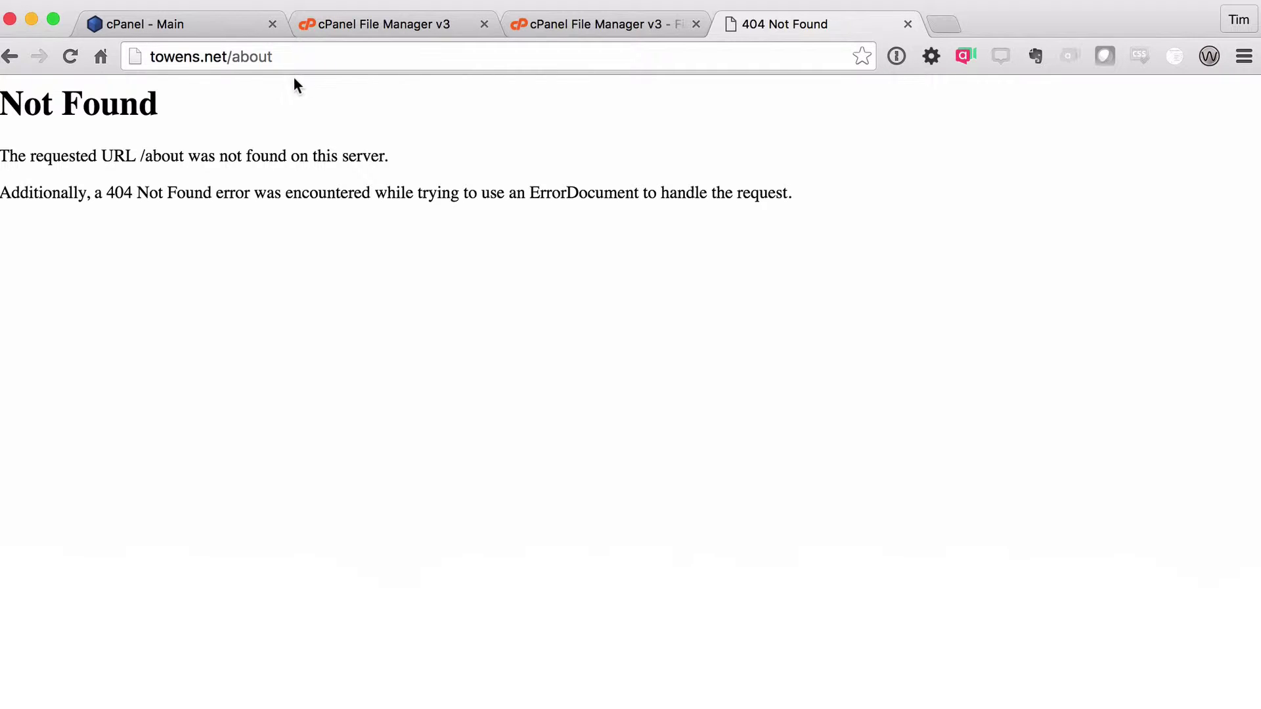
left_click(577, 33)
- Create a new empty file named about.html in public_html
left_click(378, 24)
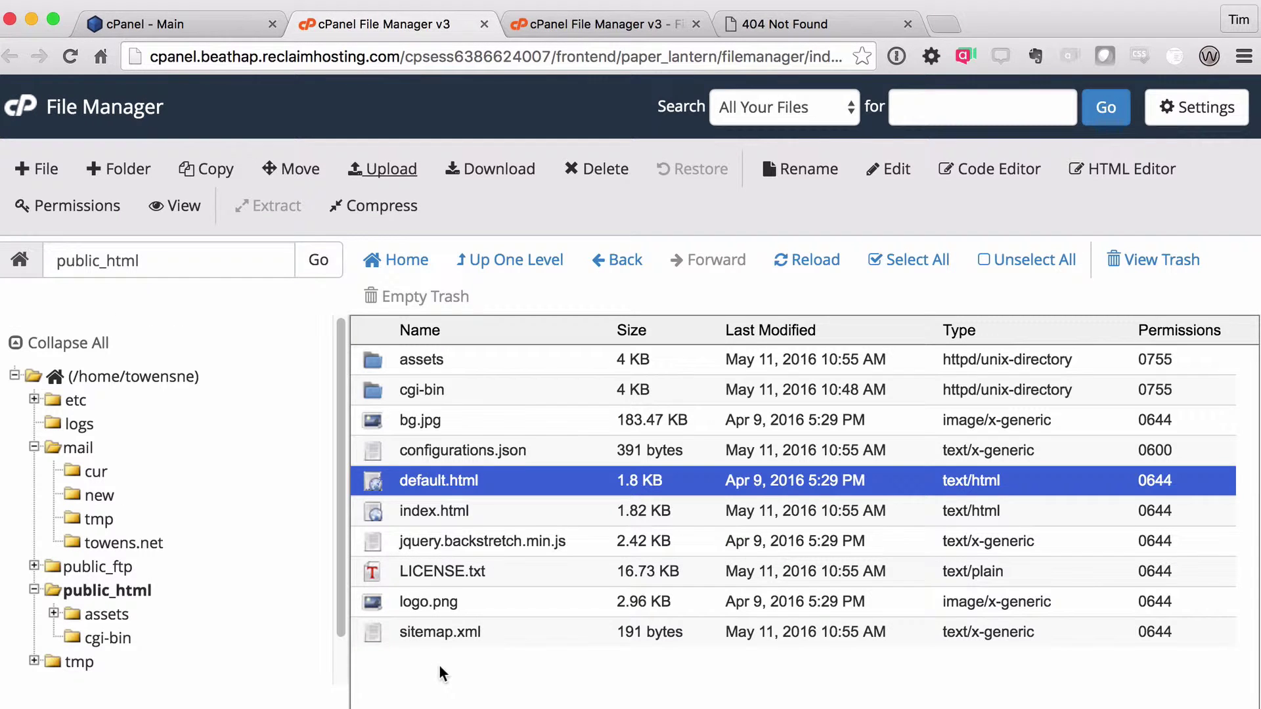
left_click(50, 170)
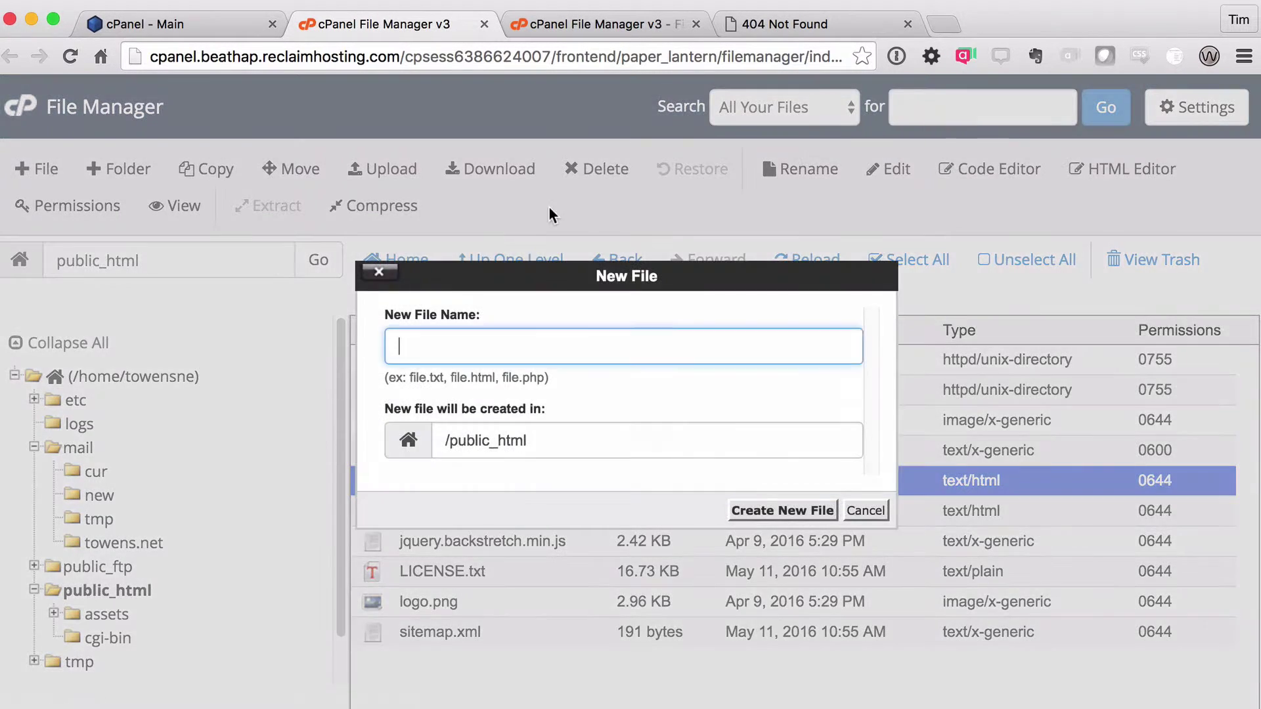
type("about.html")
left_click(782, 510)
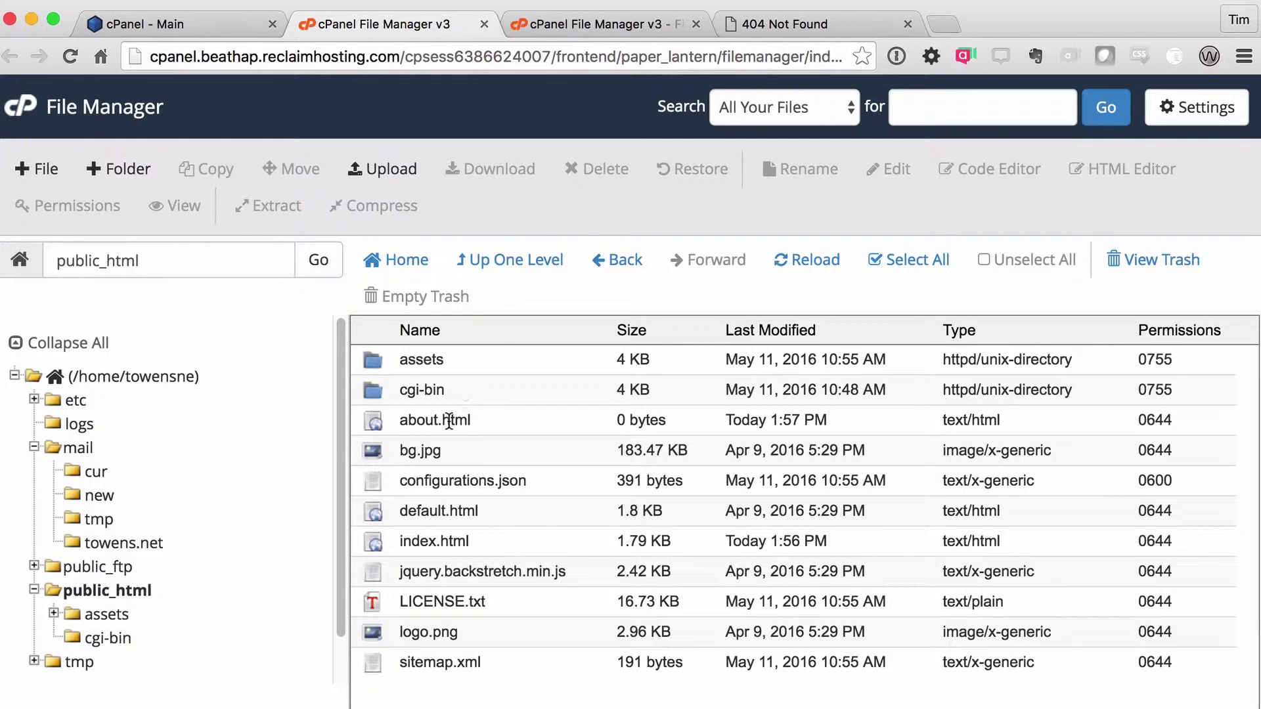
left_click(404, 420)
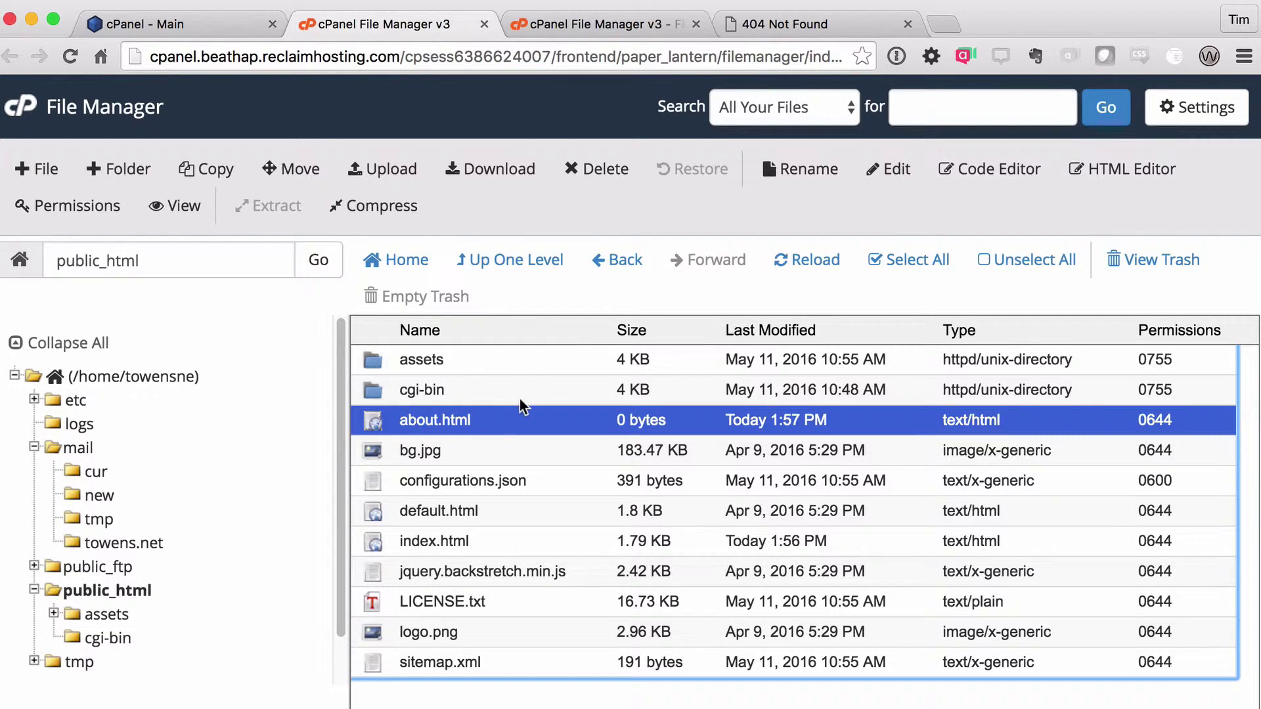
- Load towens.net/about.html in the browser to confirm it shows a blank page
left_click(749, 14)
left_click(71, 56)
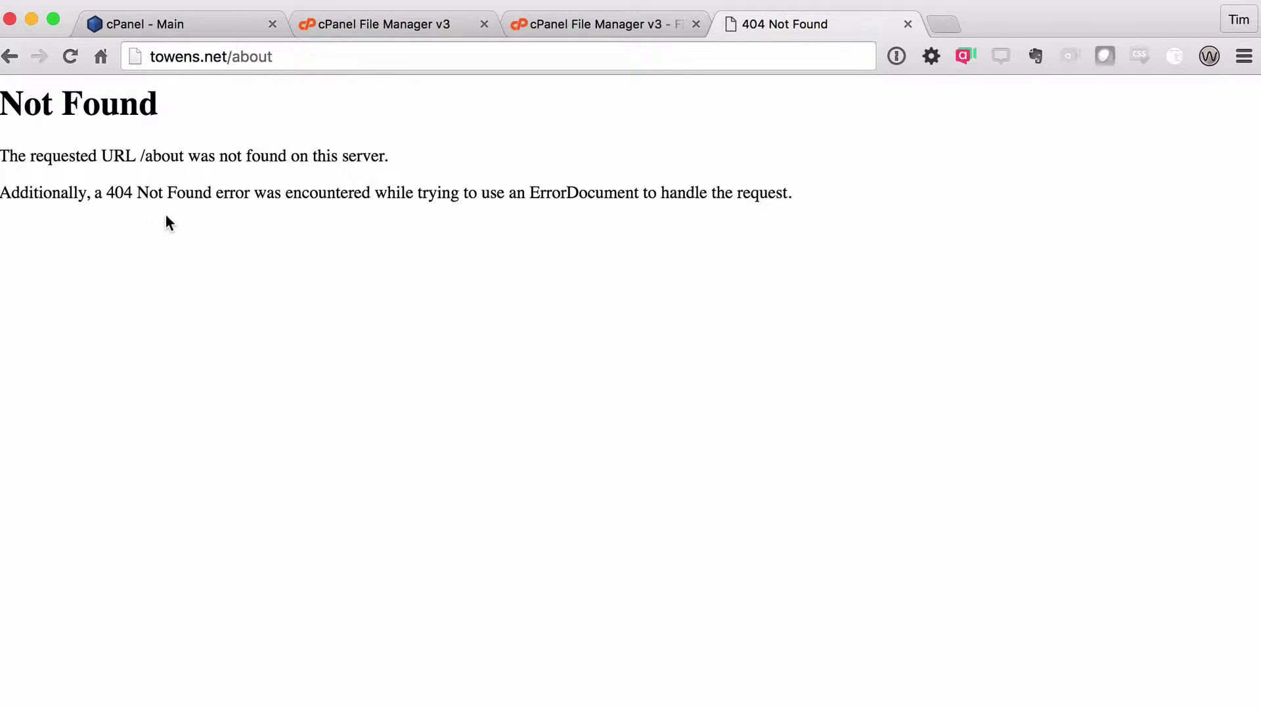
left_click(302, 56)
left_click(311, 58)
type(".html")
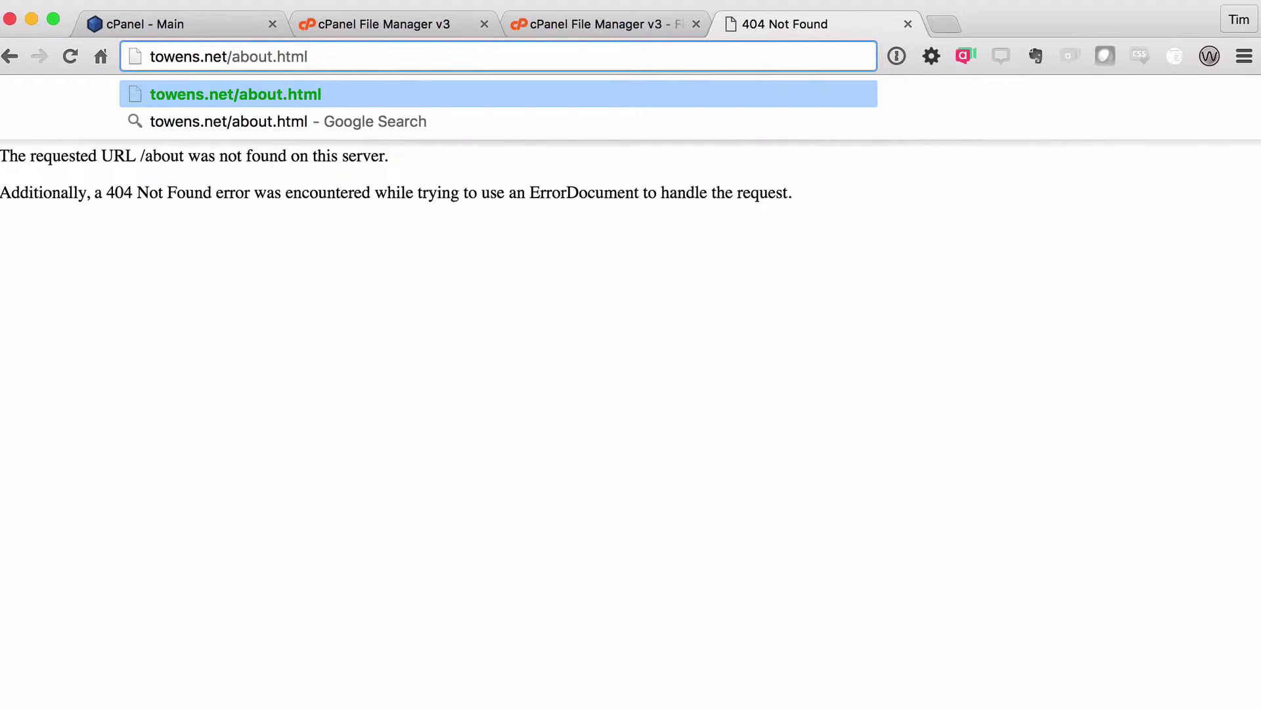
key("Return")
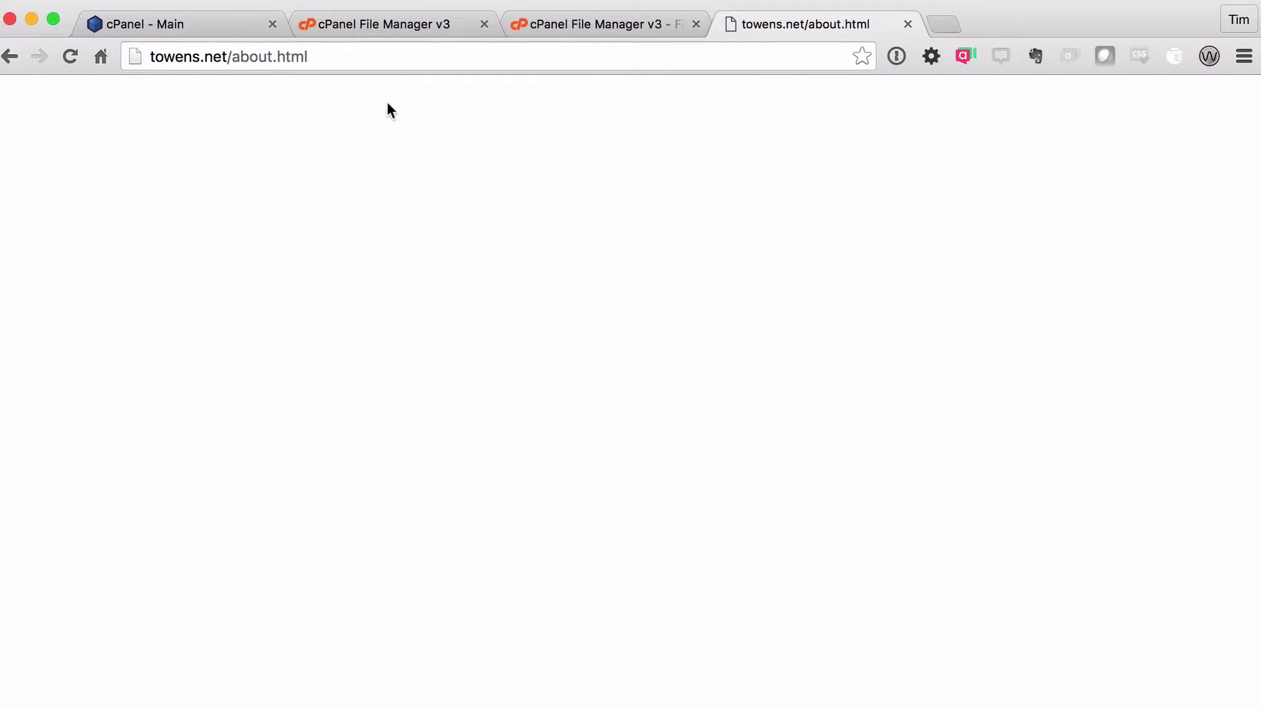
left_click(538, 23)
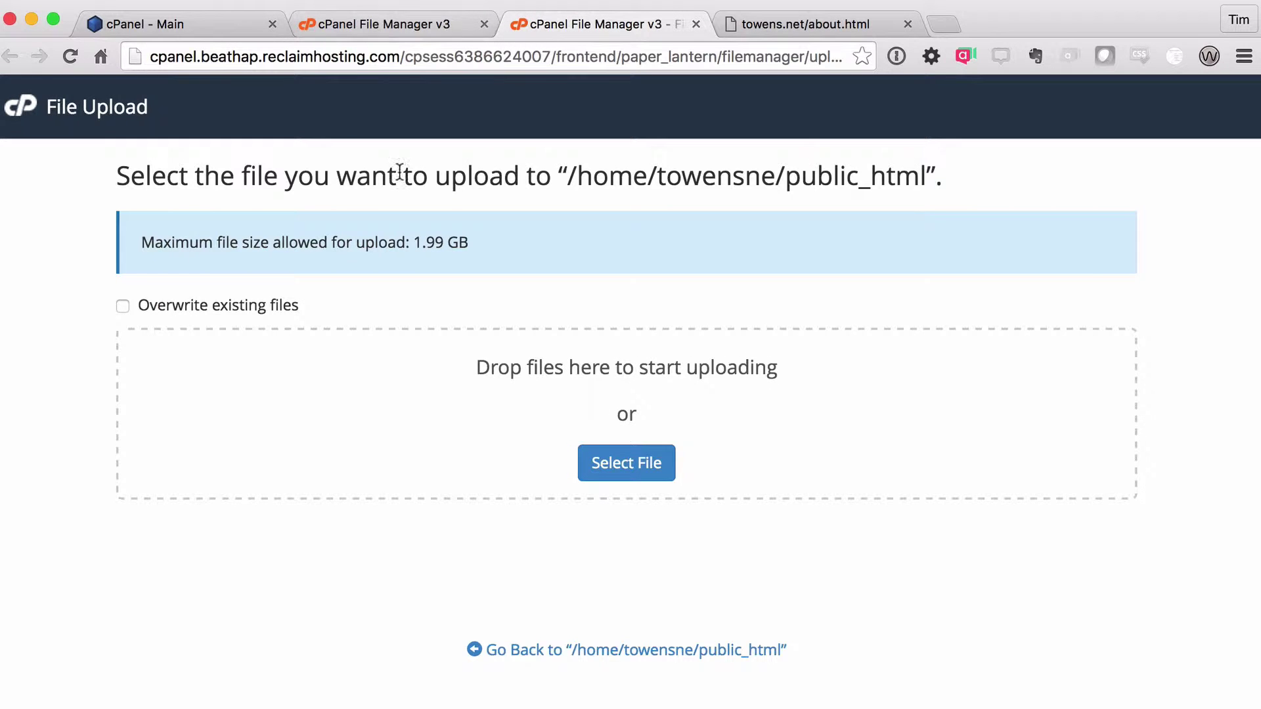
- Close the Upload tab and open about.html in the text editor
left_click(696, 24)
left_click(352, 23)
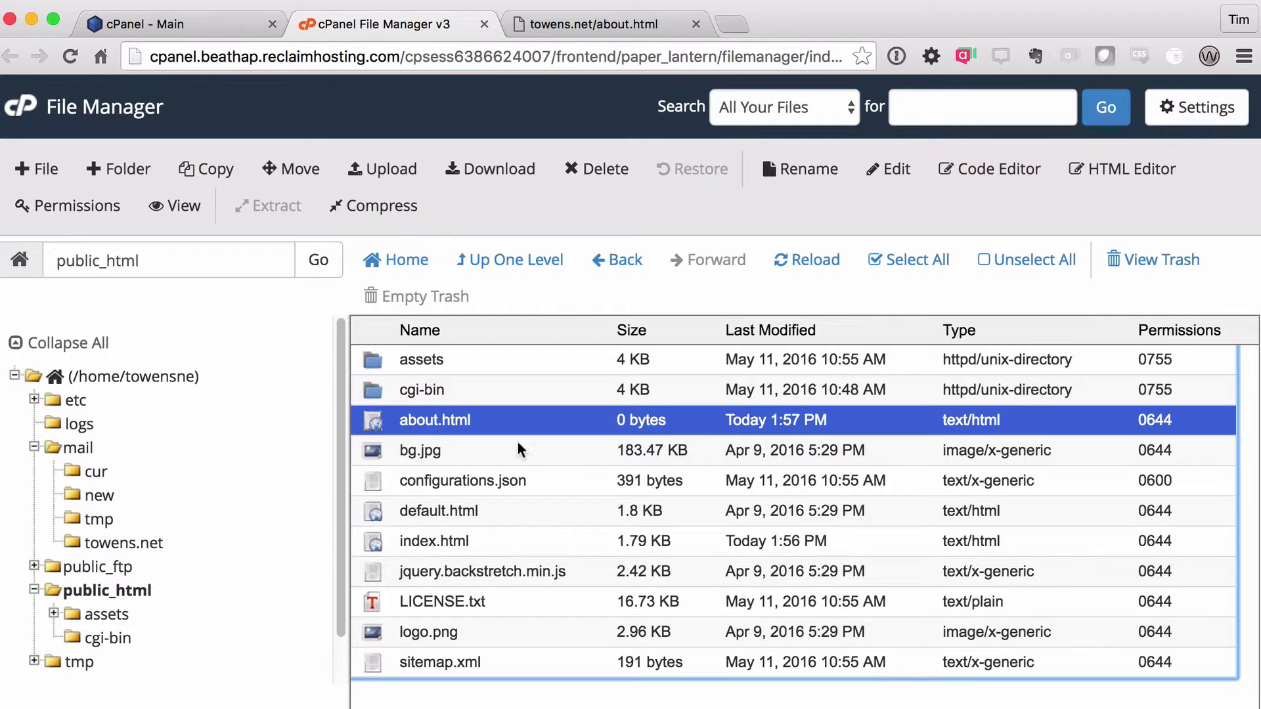
left_click(437, 421)
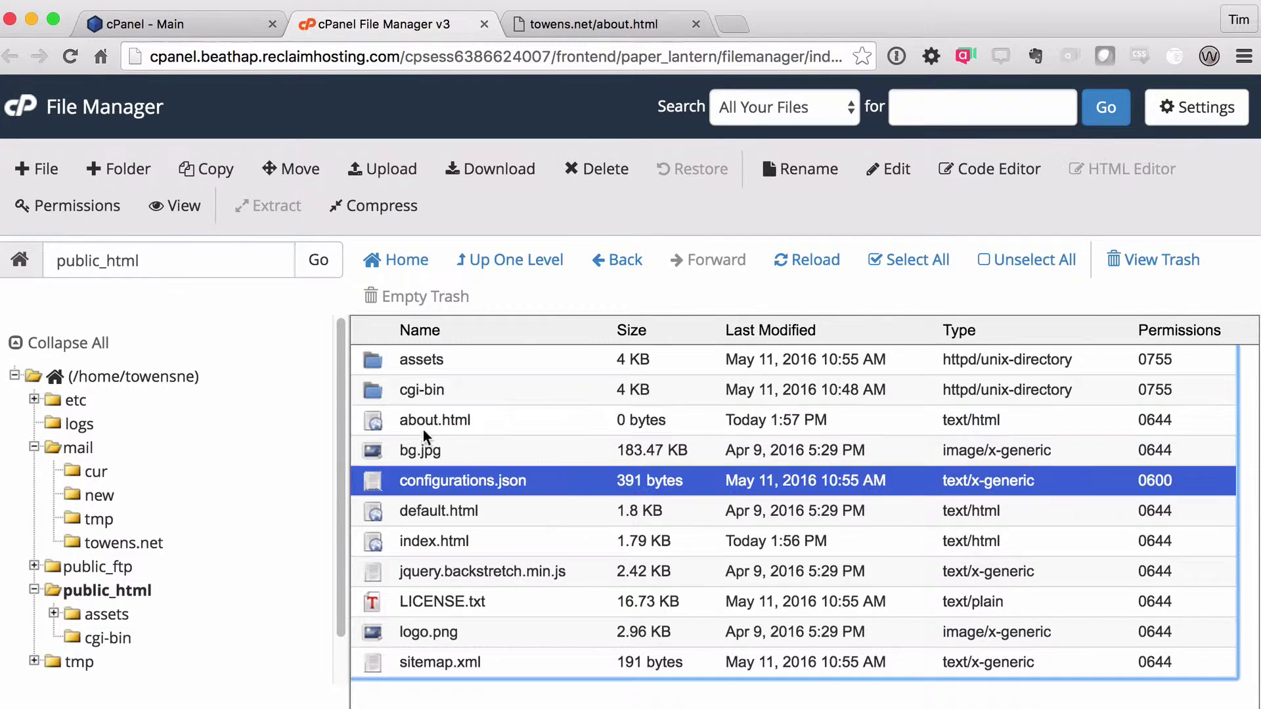
left_click(424, 424)
left_click(890, 169)
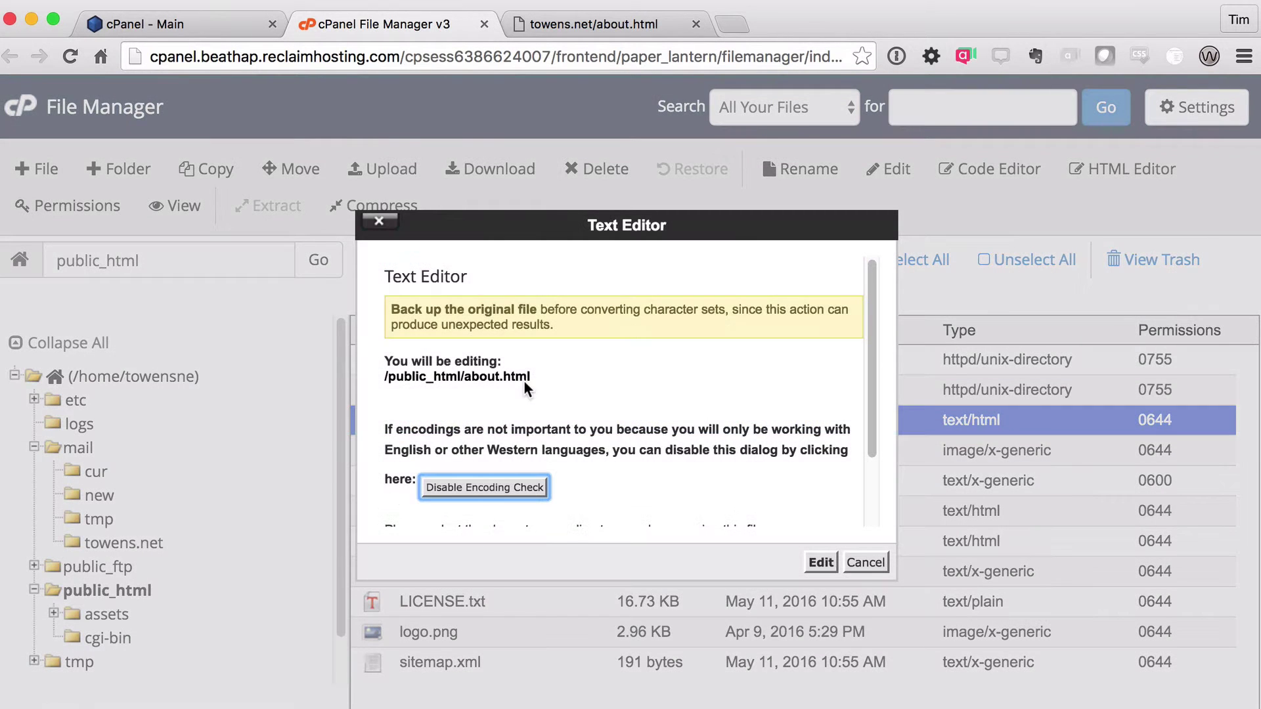
left_click(821, 562)
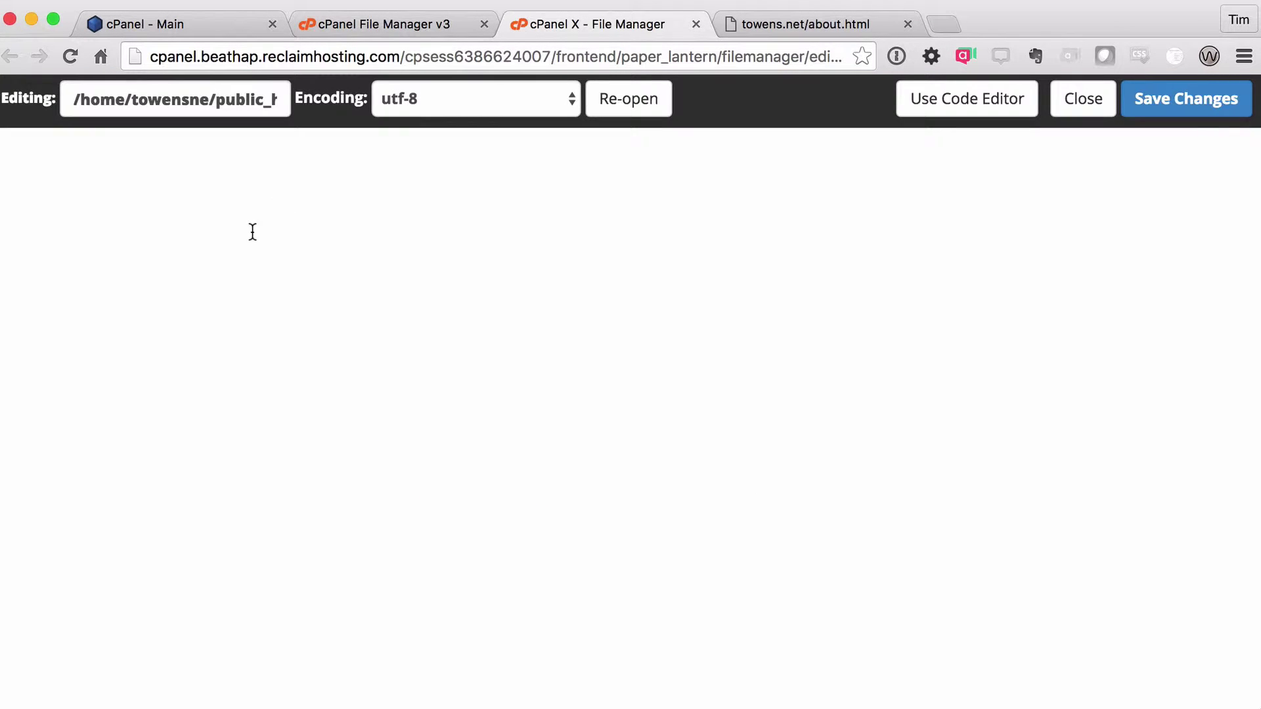
- Write the heading <h1>About Tim!</h1> into about.html
type("<h1>")
key("BackSpace")
type("About Tim!</h1>")
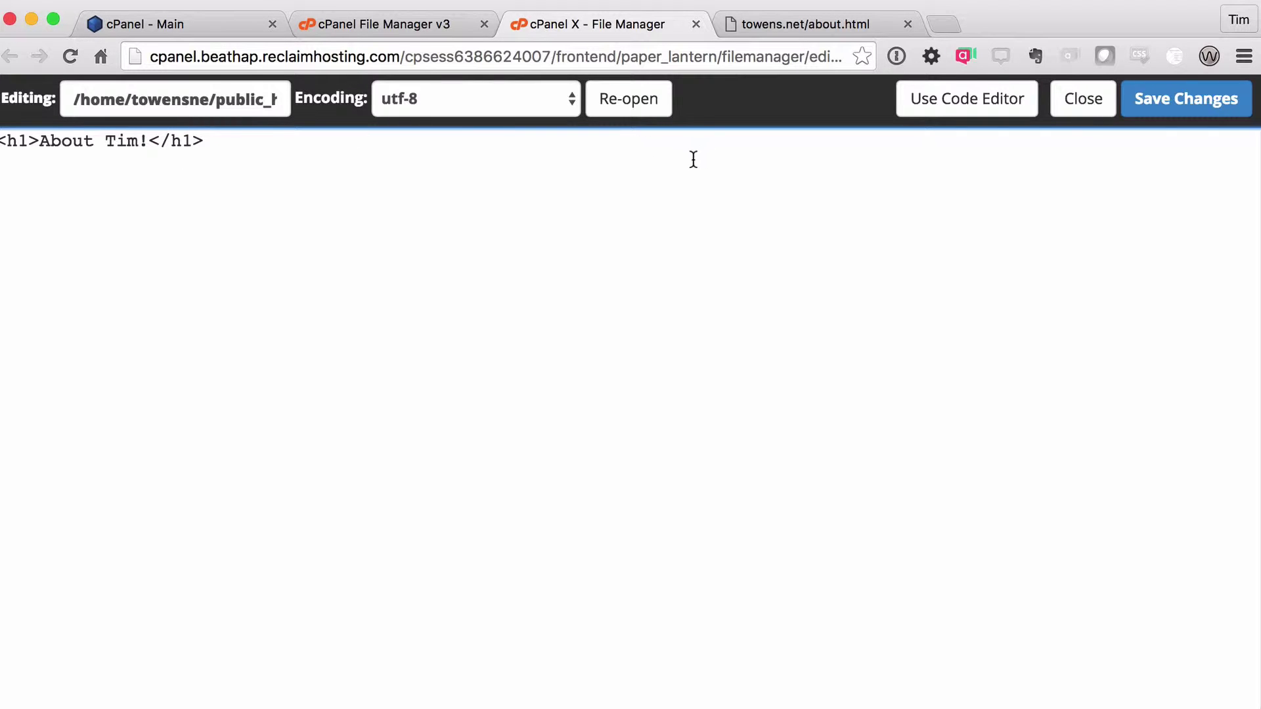
- Save about.html and reload towens.net/about.html to see the About Tim! heading
left_click(1176, 110)
left_click(744, 24)
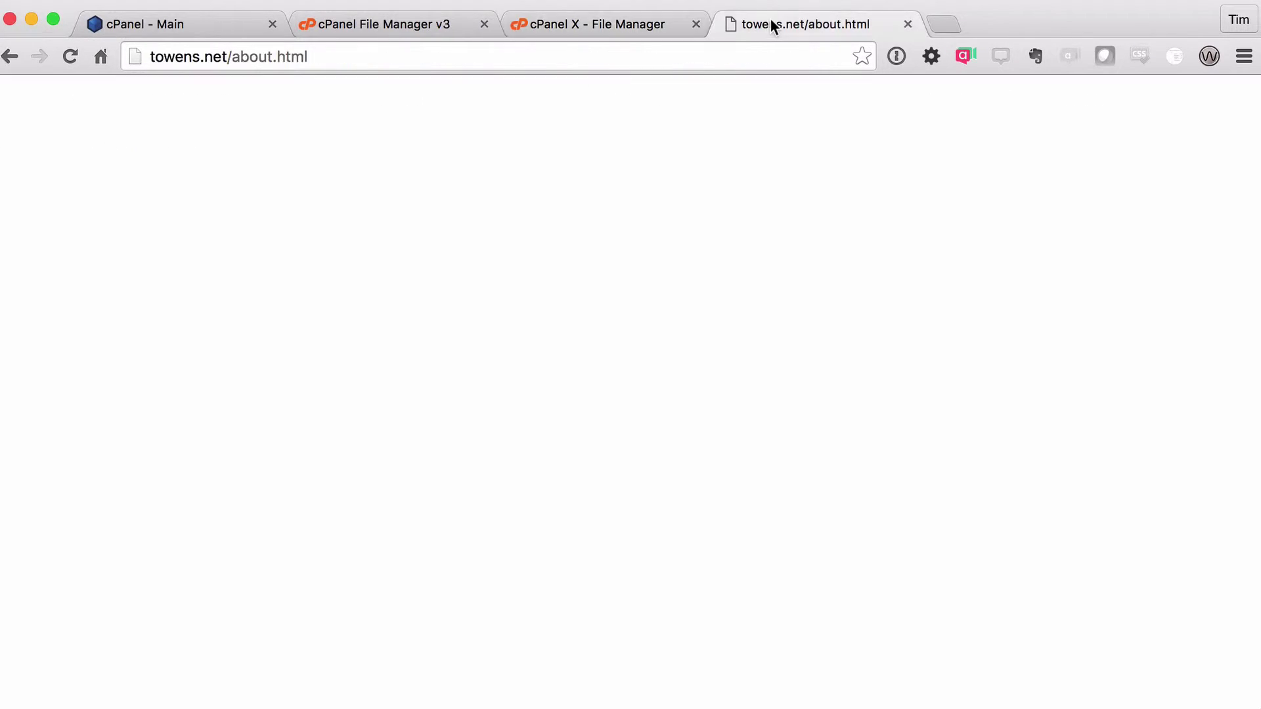
left_click(70, 56)
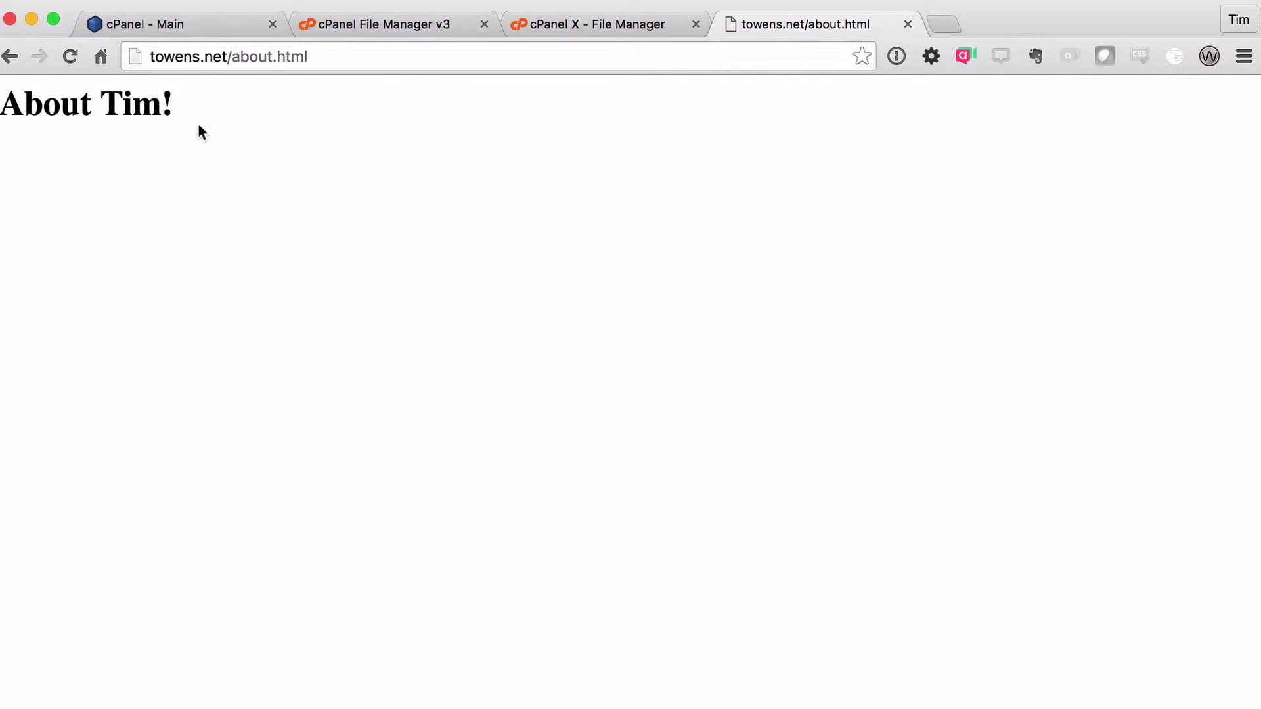
left_click_drag(20, 101, 292, 149)
left_click(351, 166)
- Remove .html from the address and load towens.net/about to check it
left_click_drag(309, 58, 234, 52)
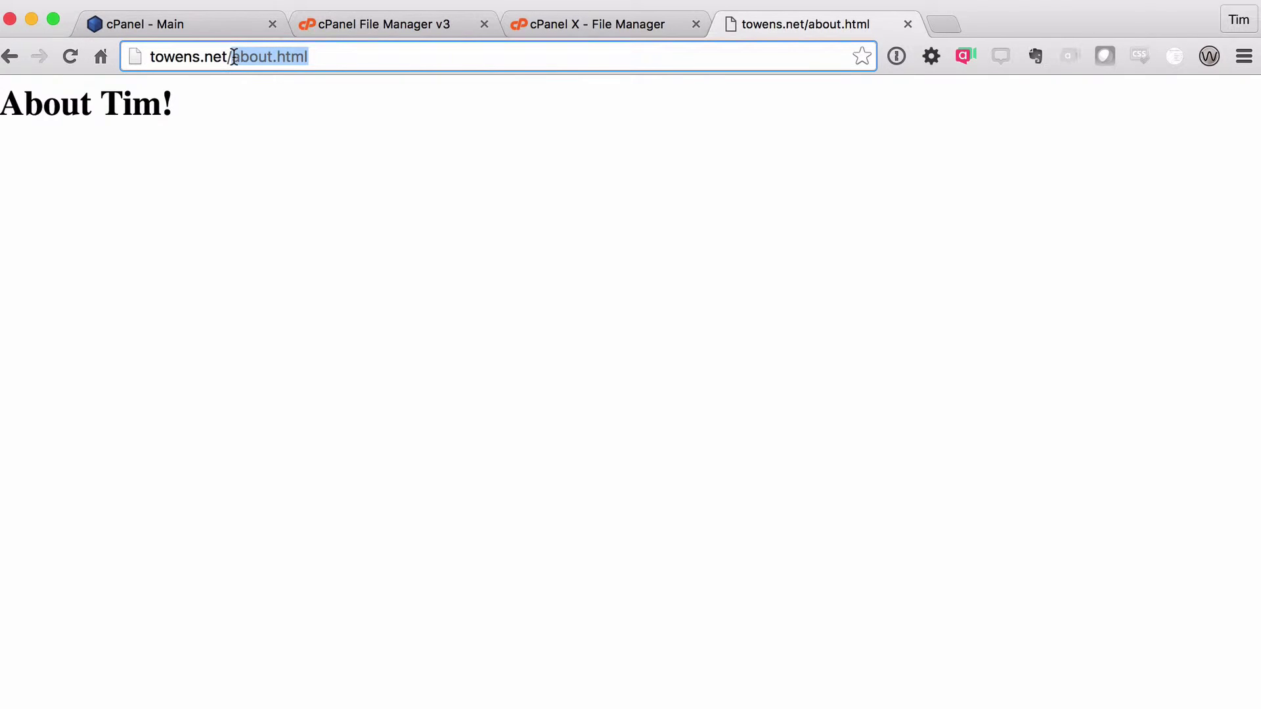
left_click(321, 57)
key("Left")
key("Left")
key("Left")
key("Left")
key("Left")
key("super+shift+Right")
key("BackSpace")
key("Return")
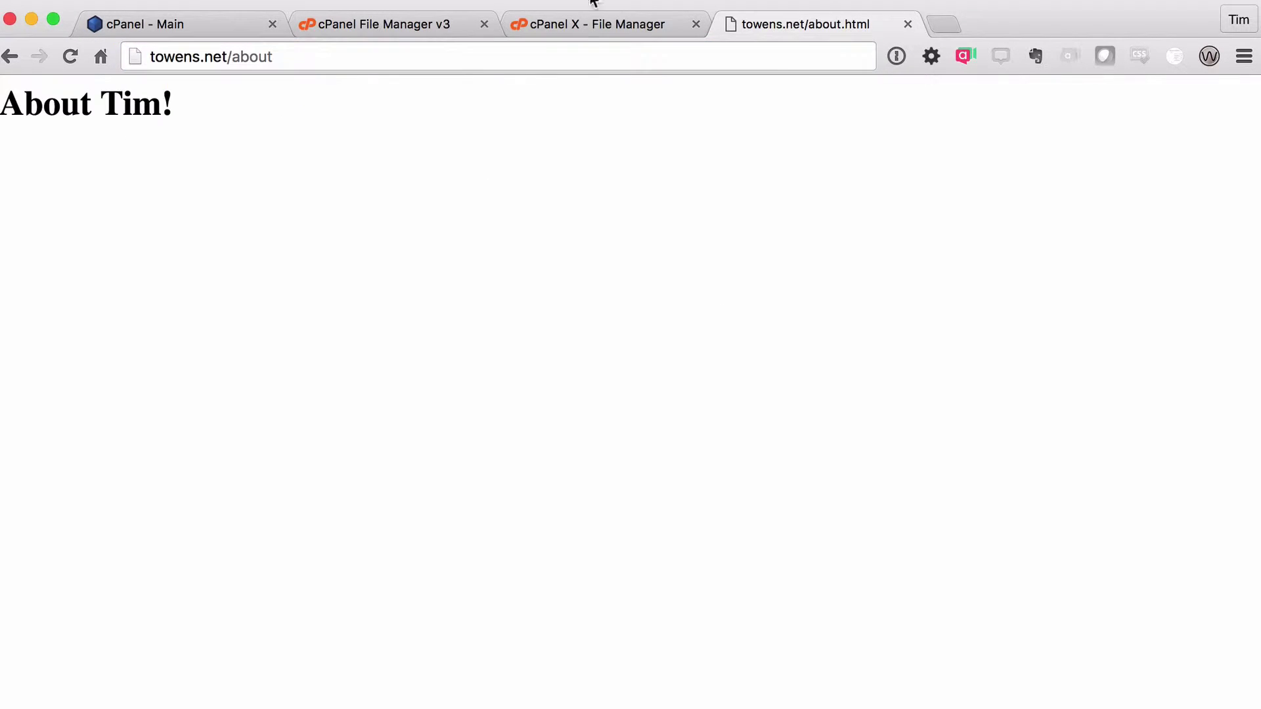
left_click(586, 30)
left_click(775, 20)
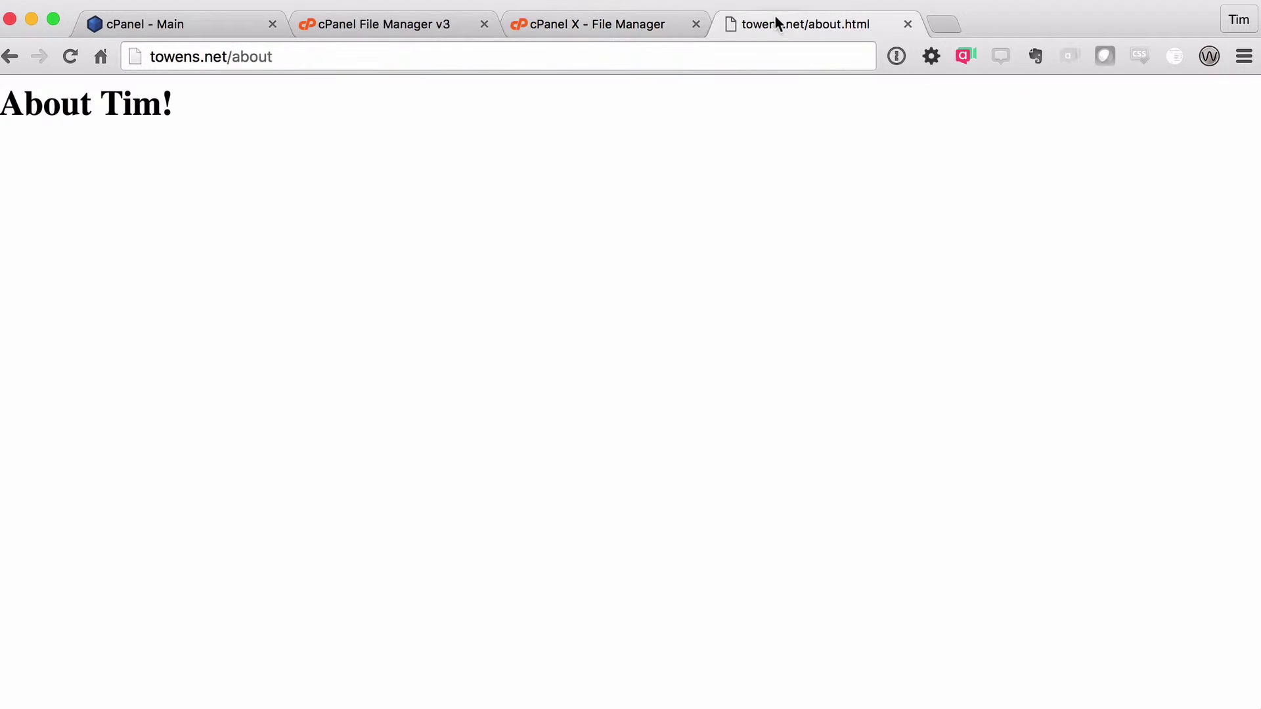
left_click(279, 58)
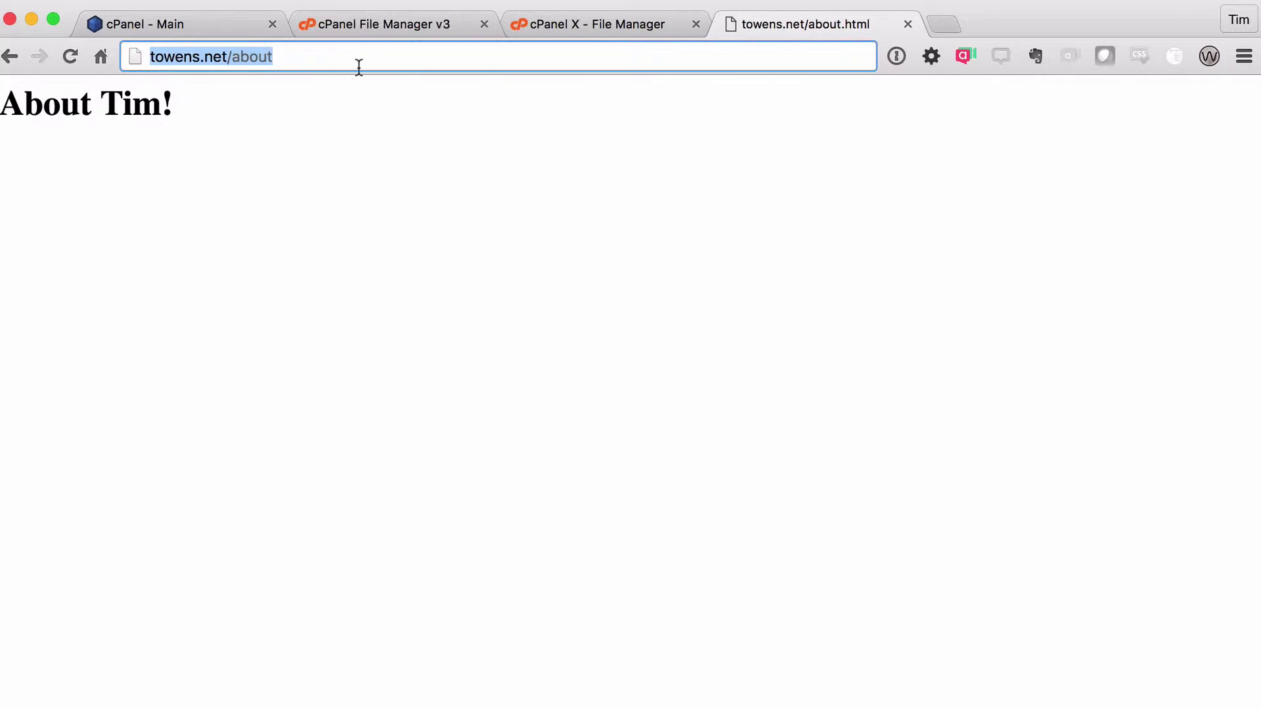
left_click(301, 58)
left_click(554, 26)
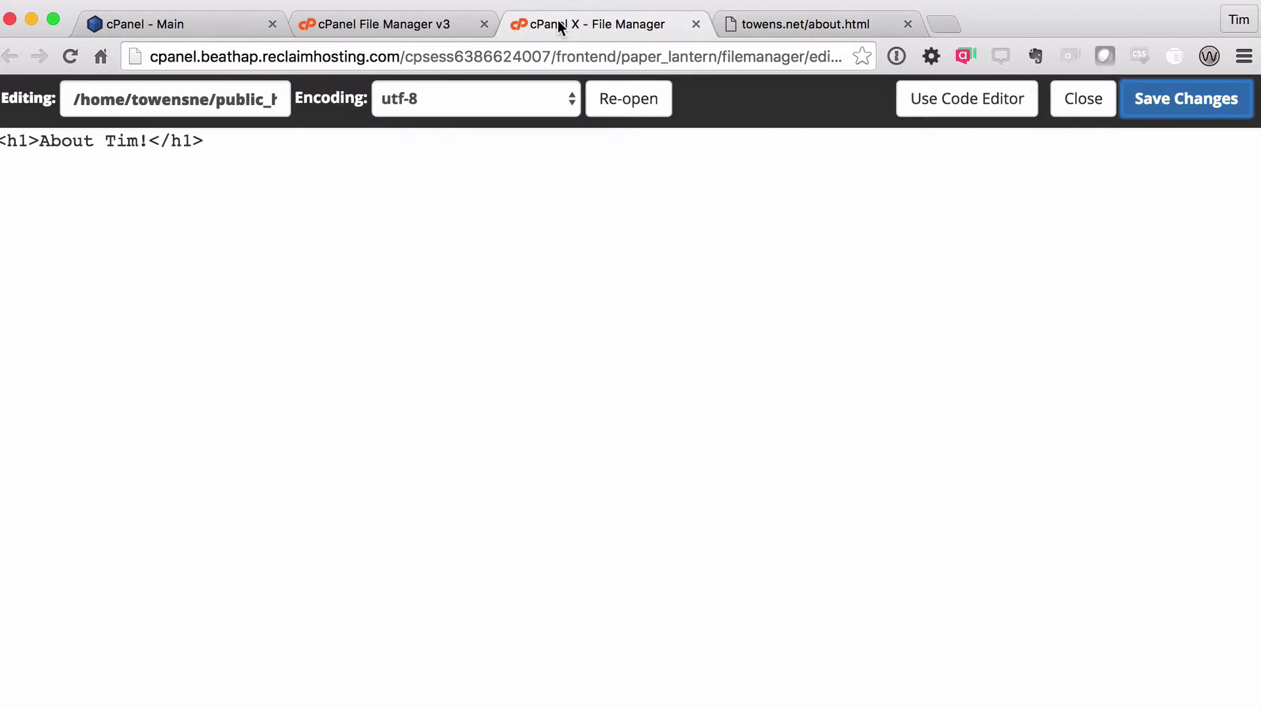
- Create a new folder named about in public_html
left_click(427, 21)
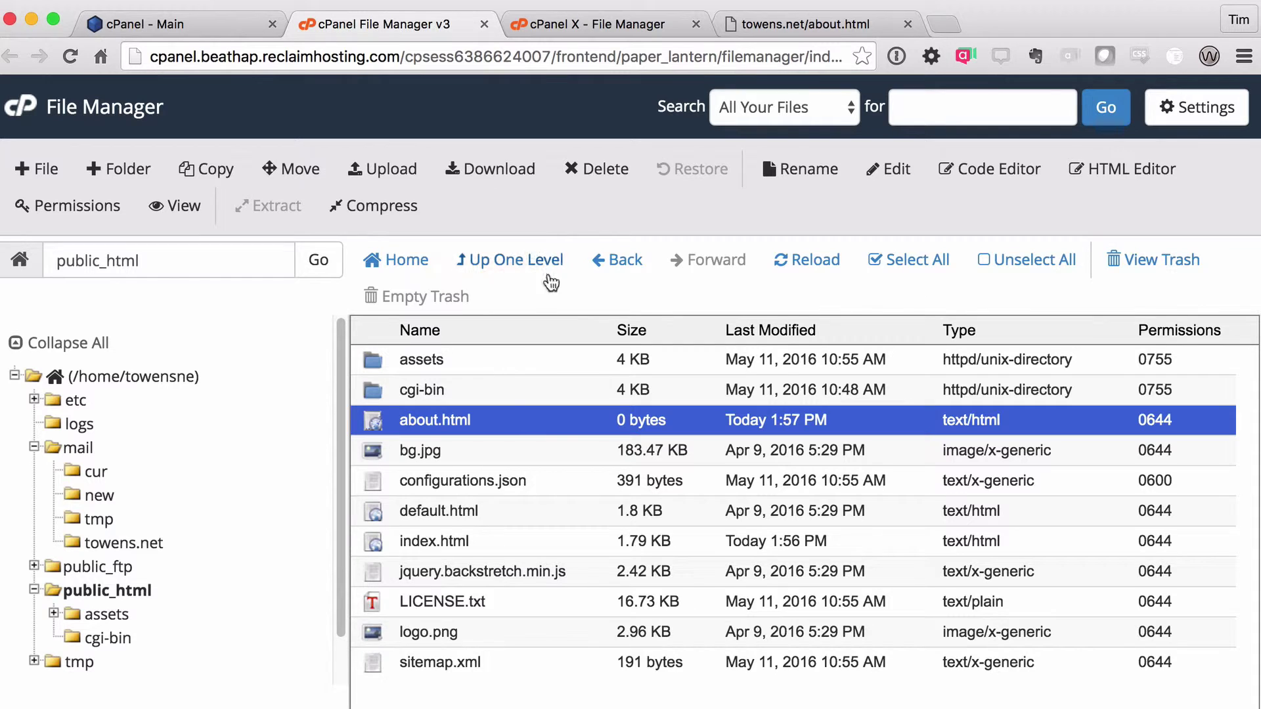
left_click(150, 172)
type("about")
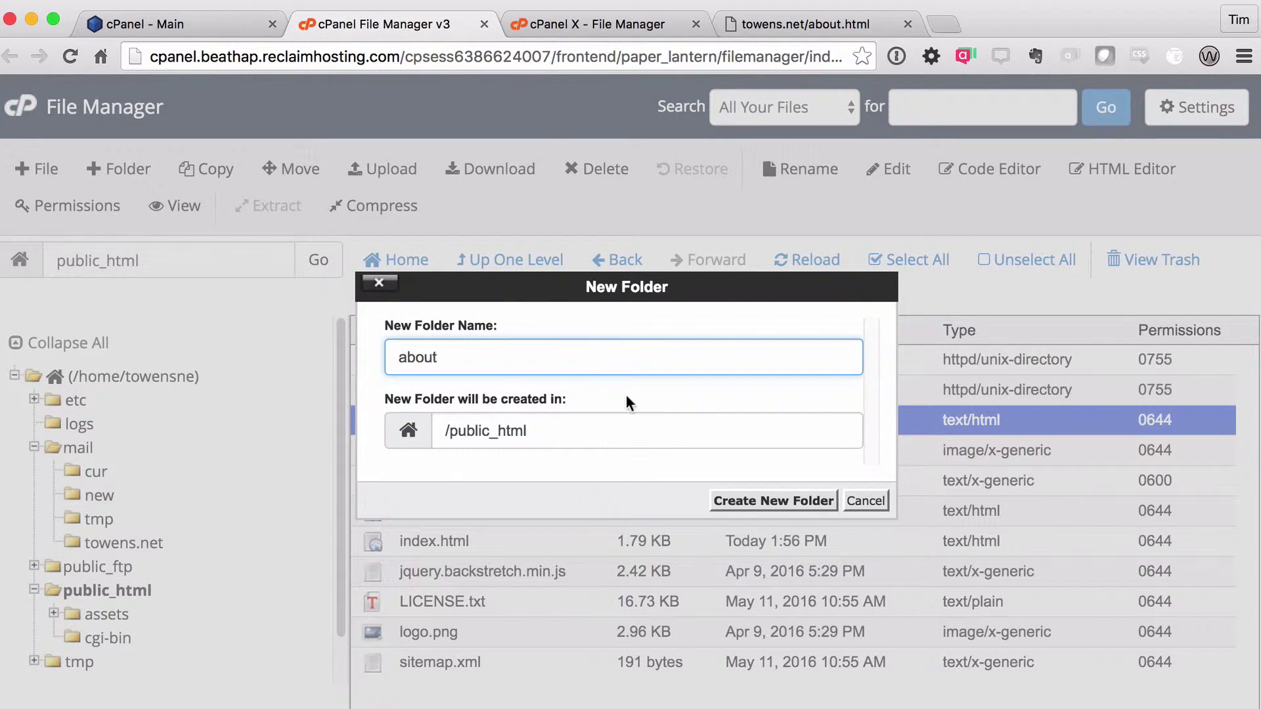
left_click(782, 500)
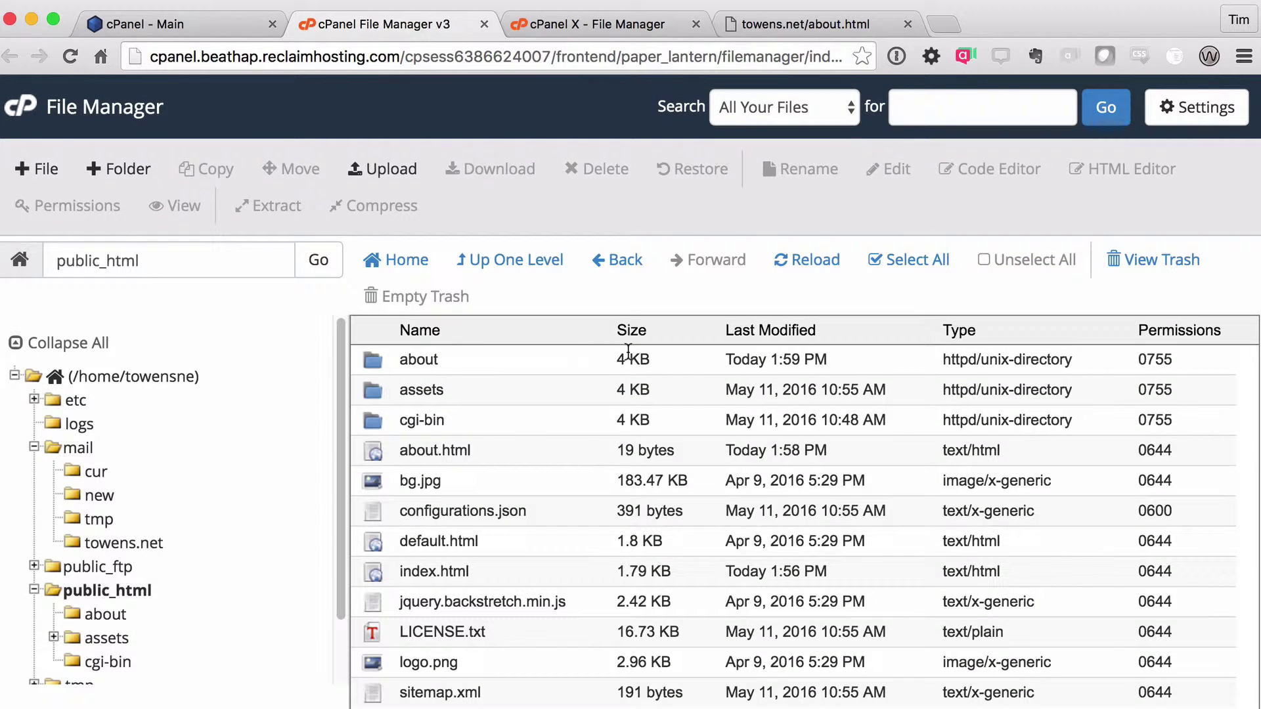
- Drag about.html into the about folder and open that folder
left_click(383, 453)
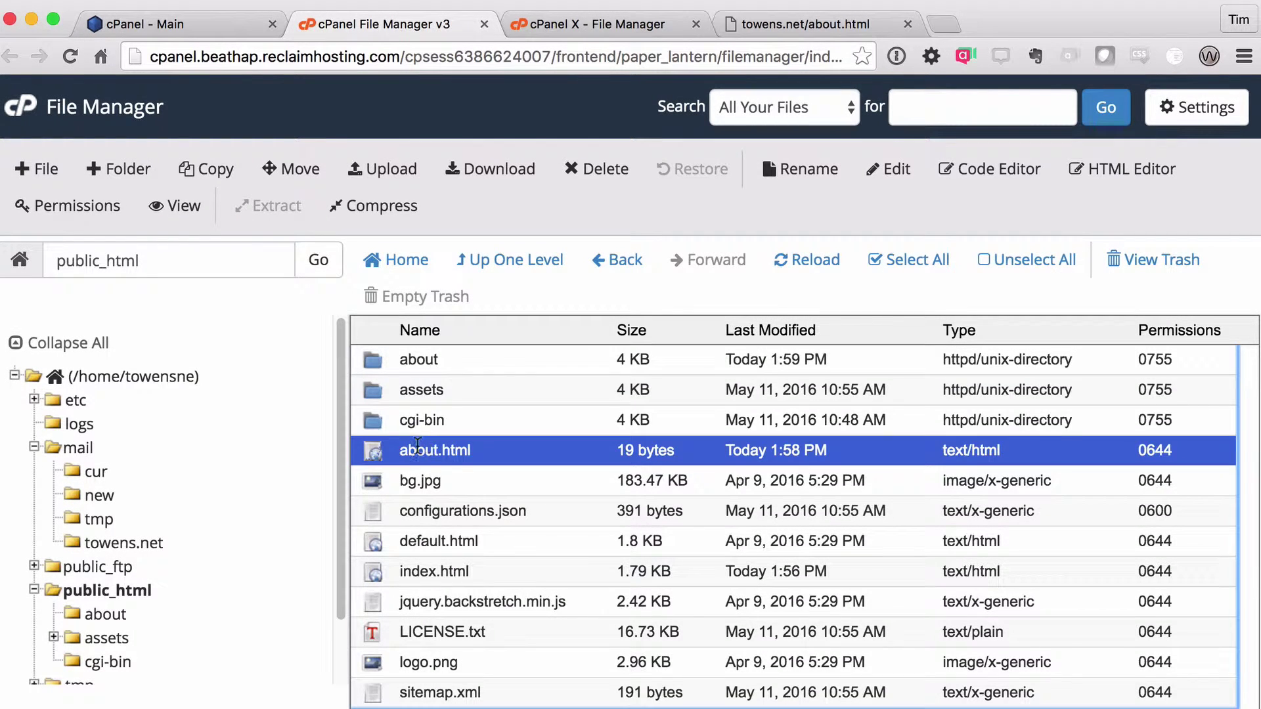
left_click_drag(417, 447, 417, 360)
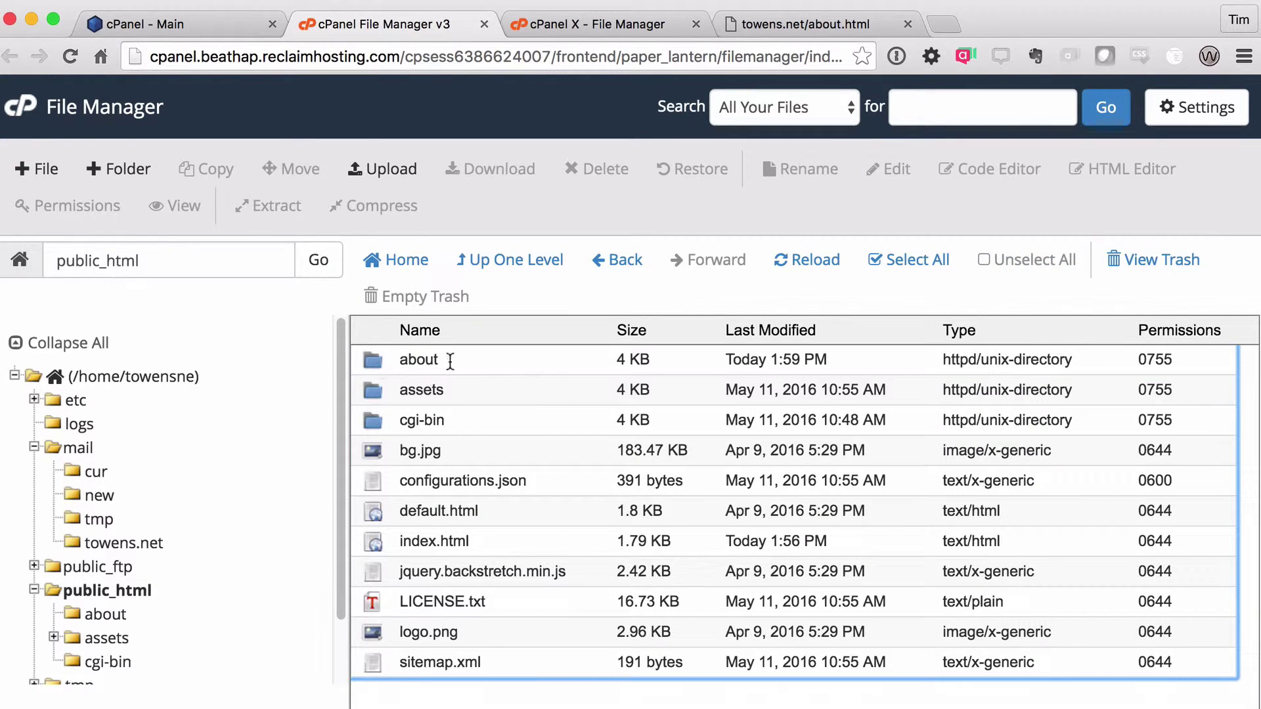
double_click(438, 360)
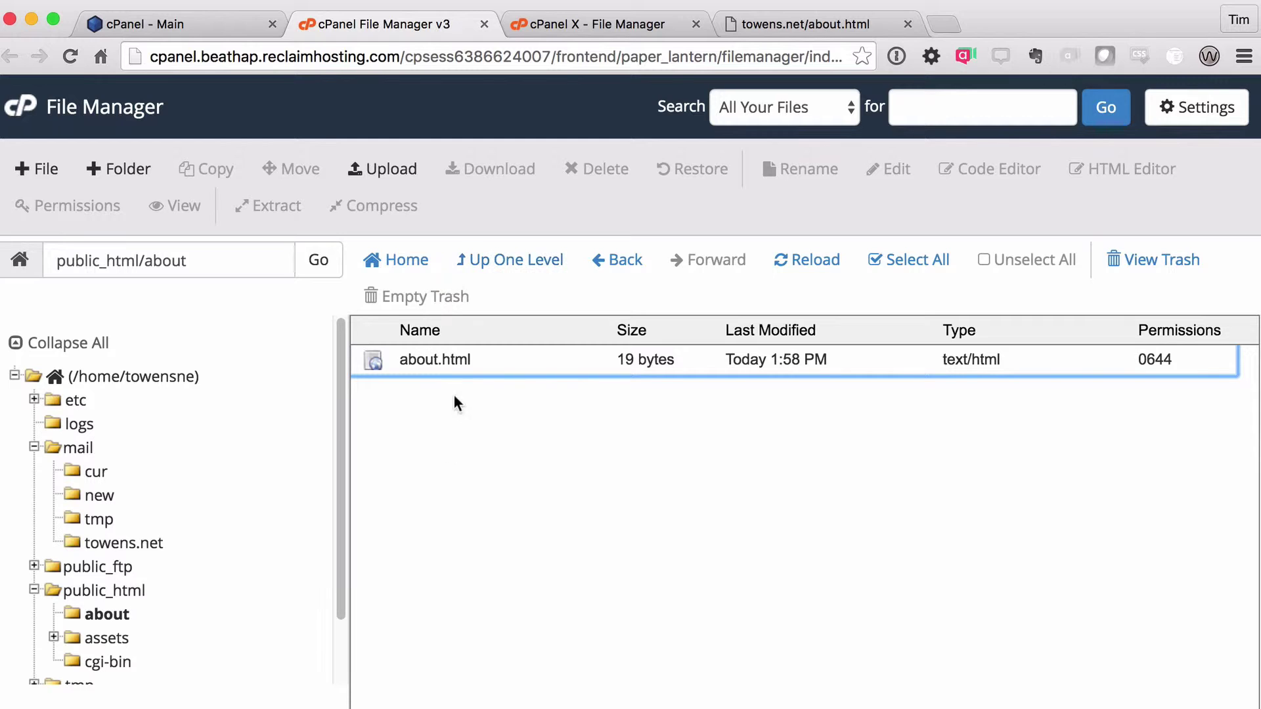
- Load towens.net/about/ to see the folder's directory index, then return to the about folder
left_click(740, 25)
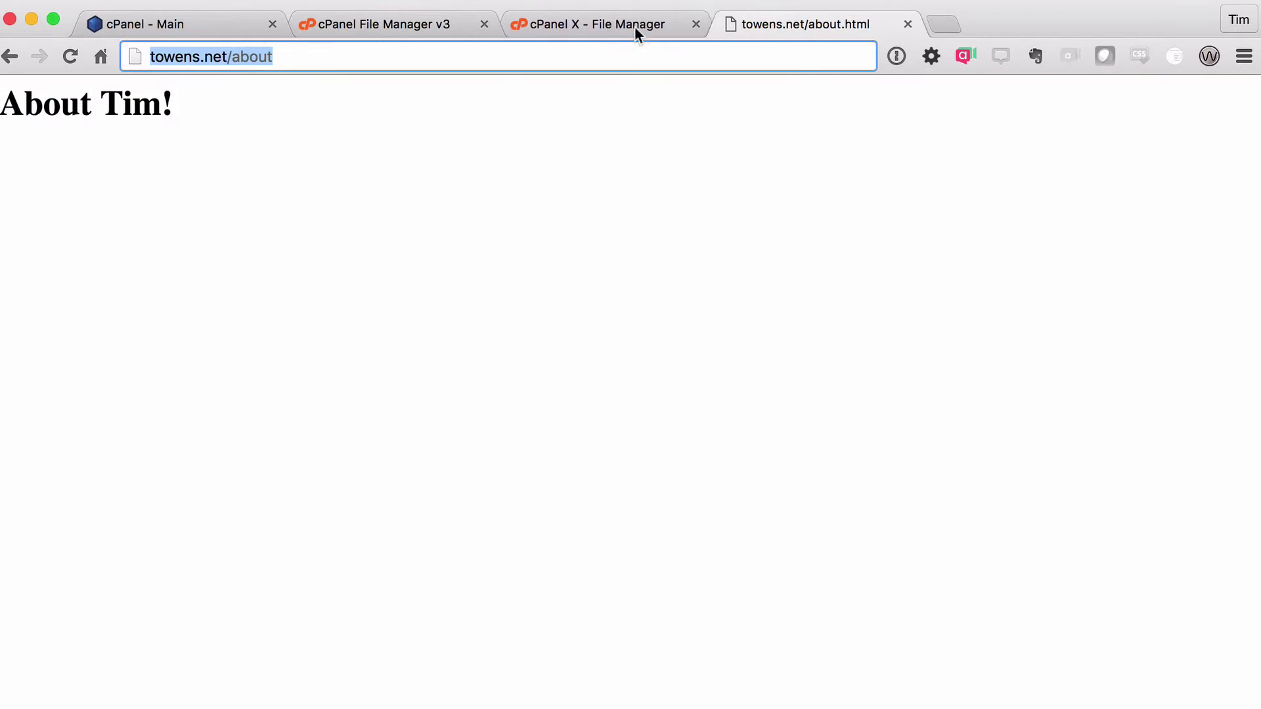
left_click(281, 59)
type("/")
key("Return")
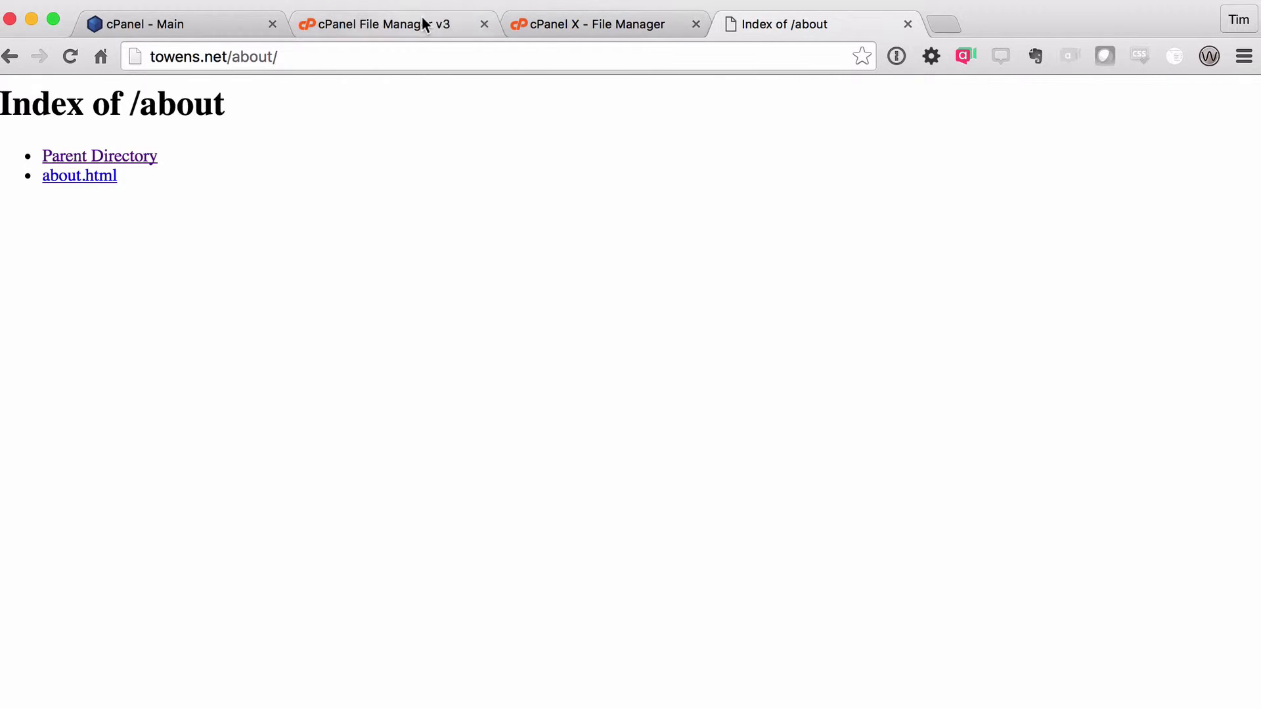
left_click(552, 24)
left_click(391, 24)
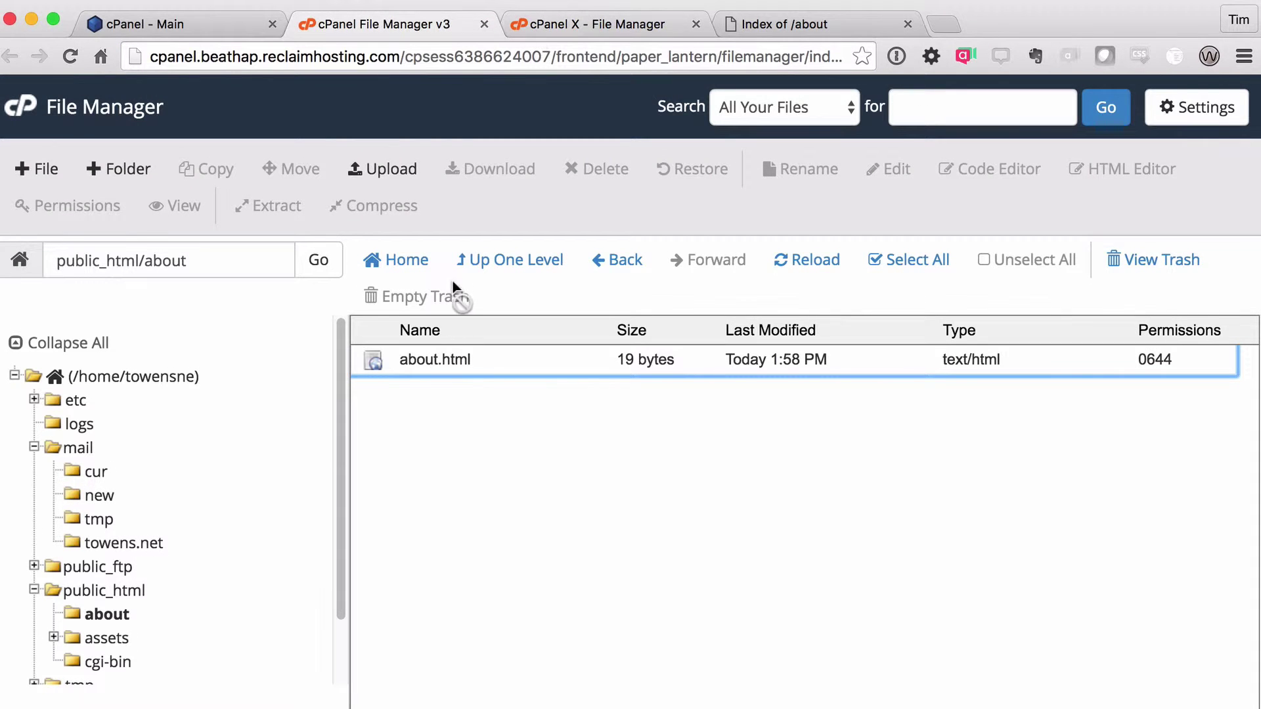
- Rename about.html in the about folder to index.html
left_click(423, 360)
left_click(425, 361)
key("Escape")
left_click(814, 176)
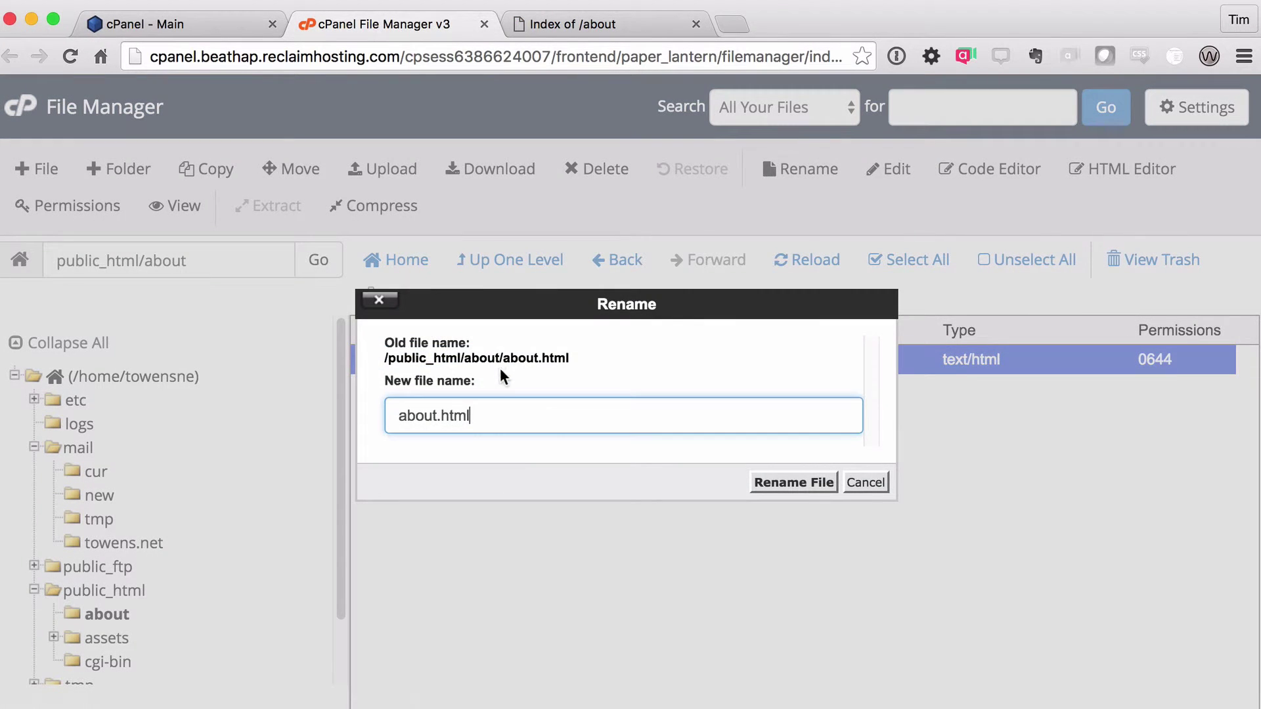
double_click(439, 416)
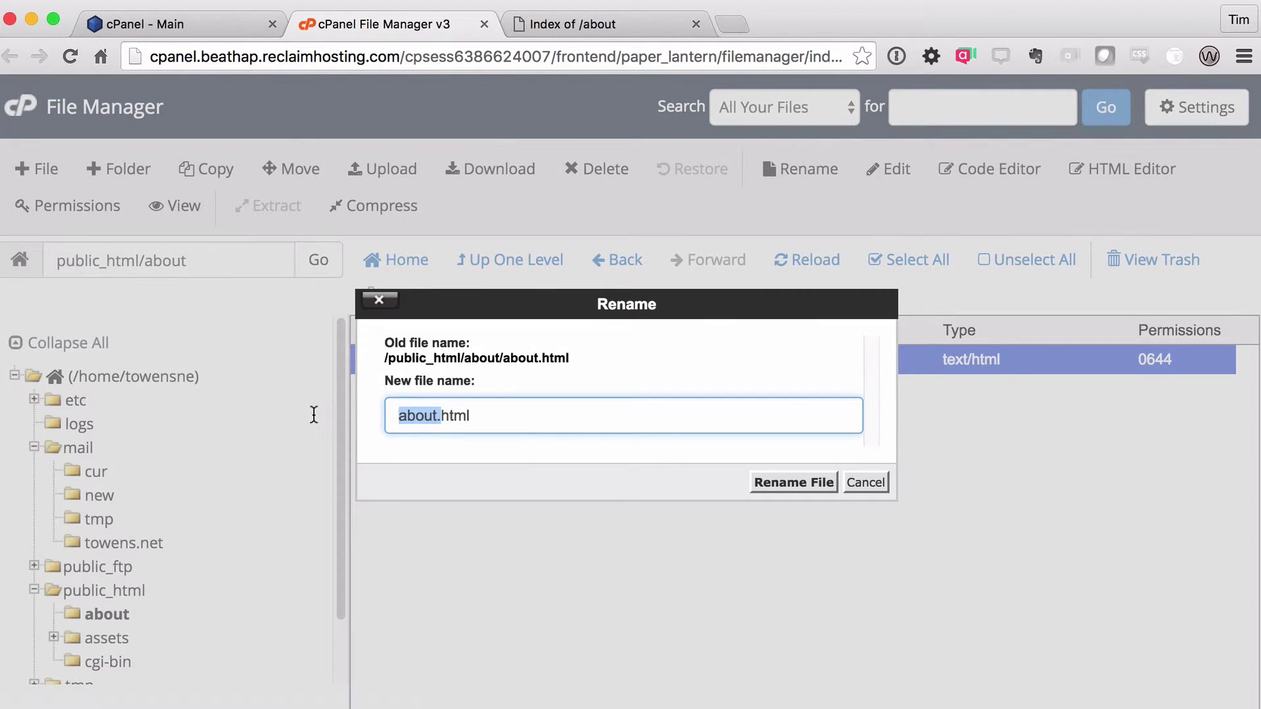
type("indes")
key("BackSpace")
type("x")
left_click(775, 482)
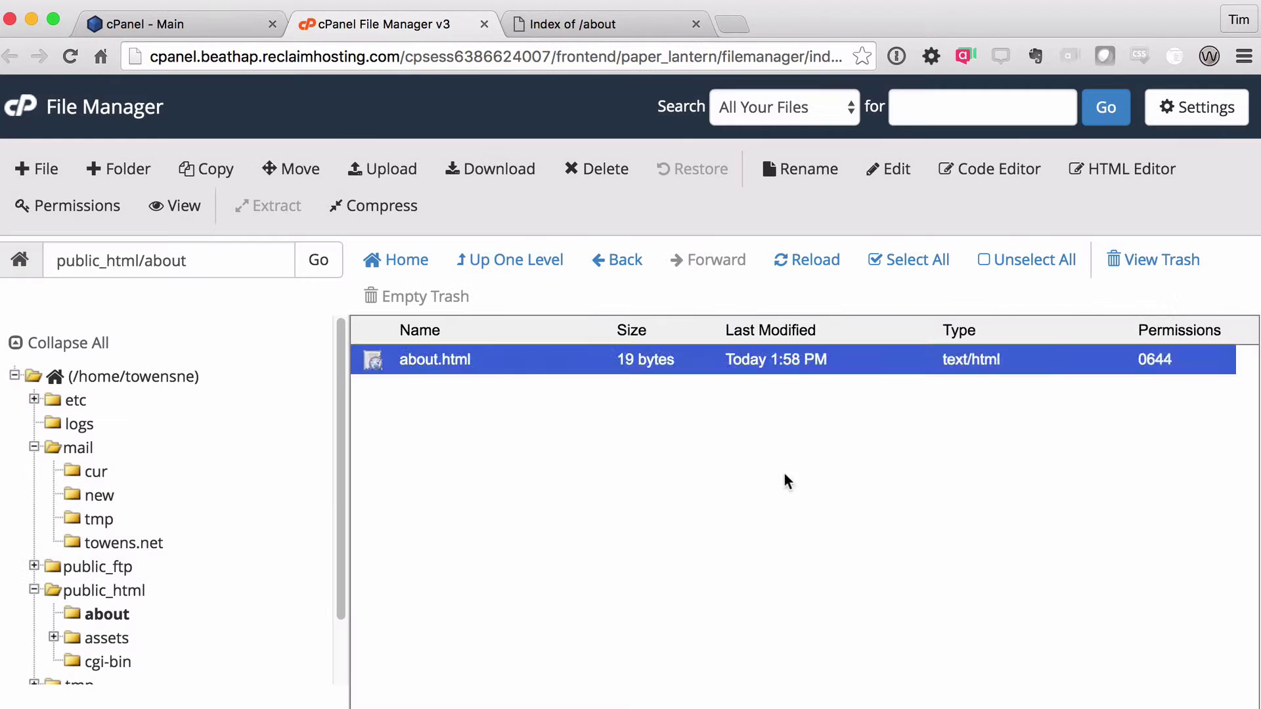
- Reload towens.net/about/ so it now shows the About Tim! page
left_click(697, 10)
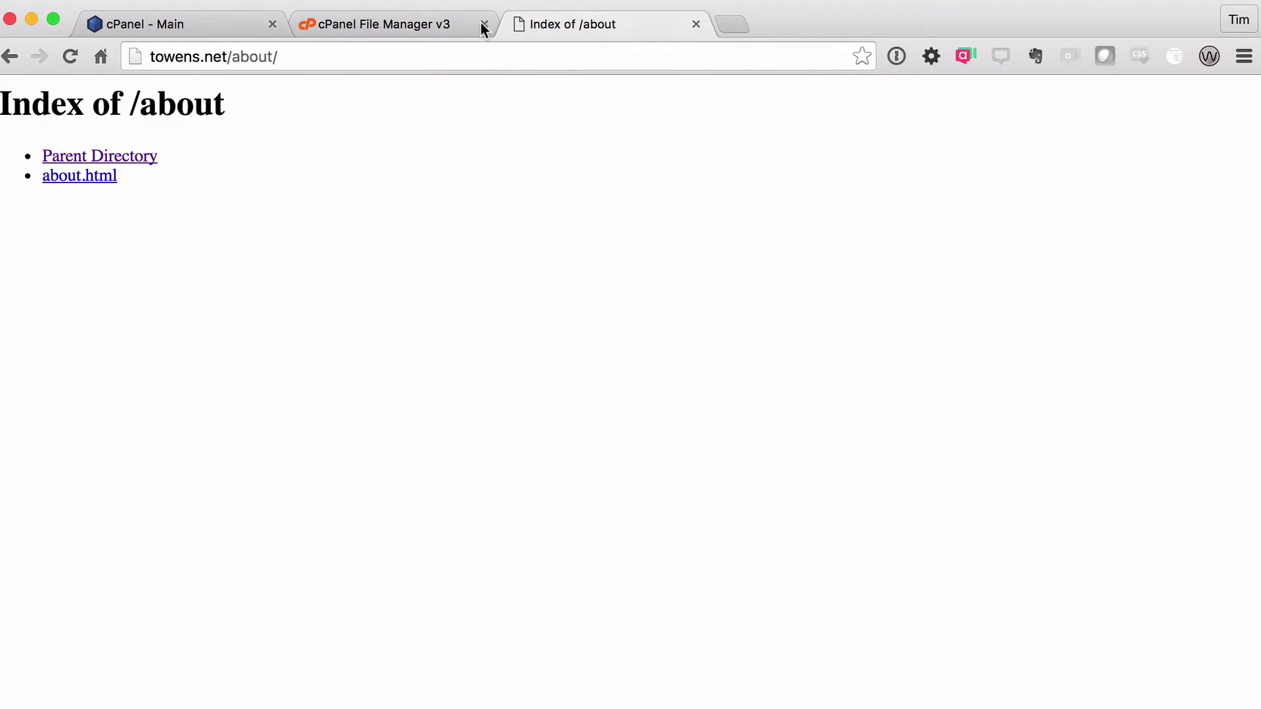
left_click(71, 55)
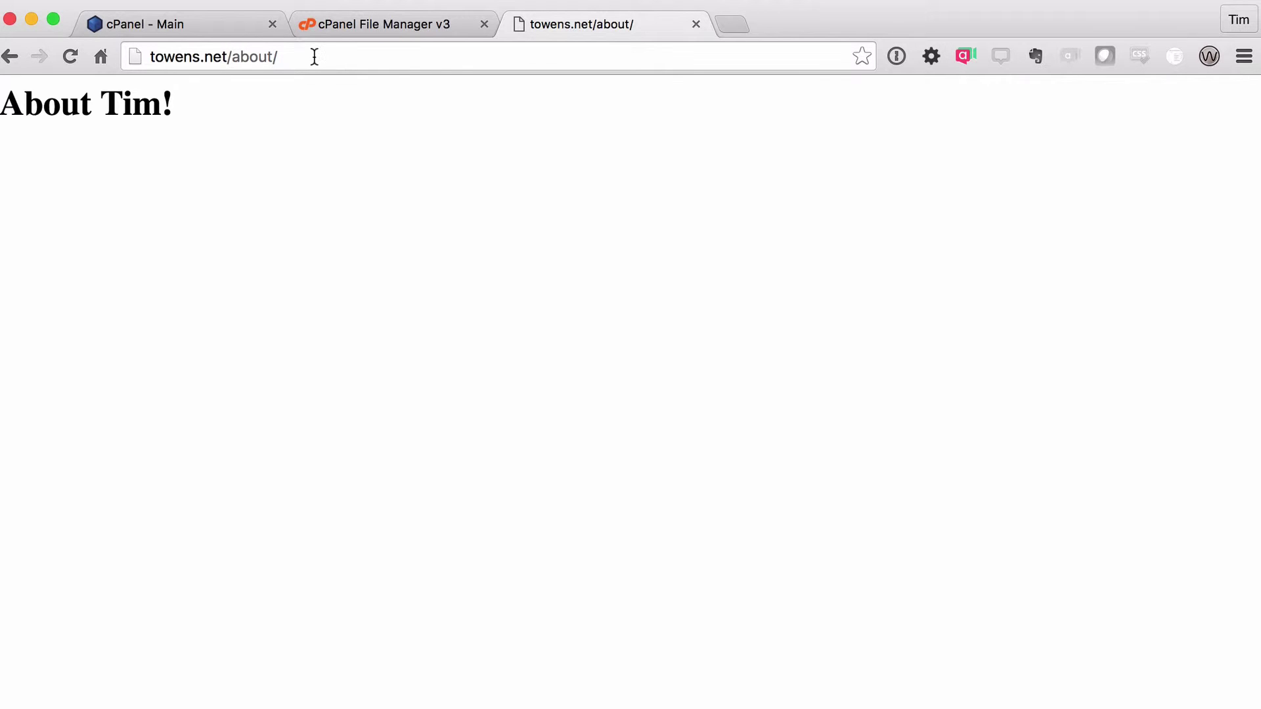
left_click(290, 56)
left_click(295, 61)
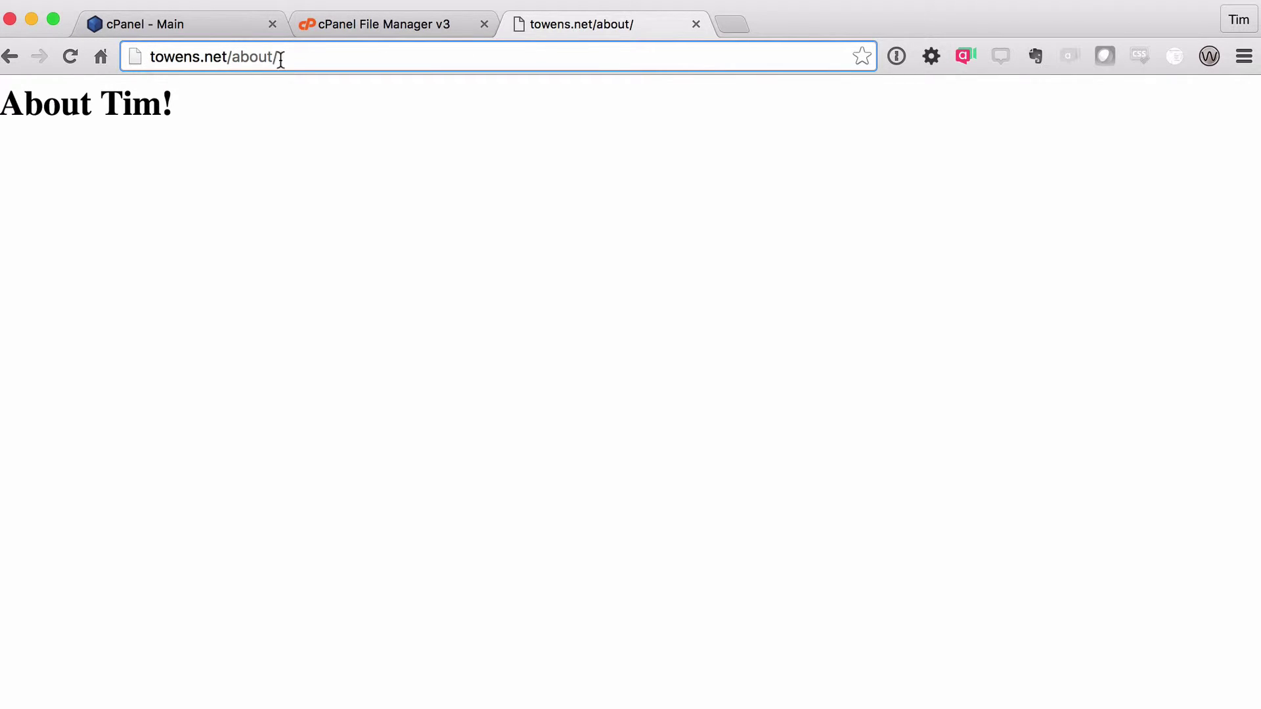
- Move up from the about folder to the public_html listing
left_click(353, 24)
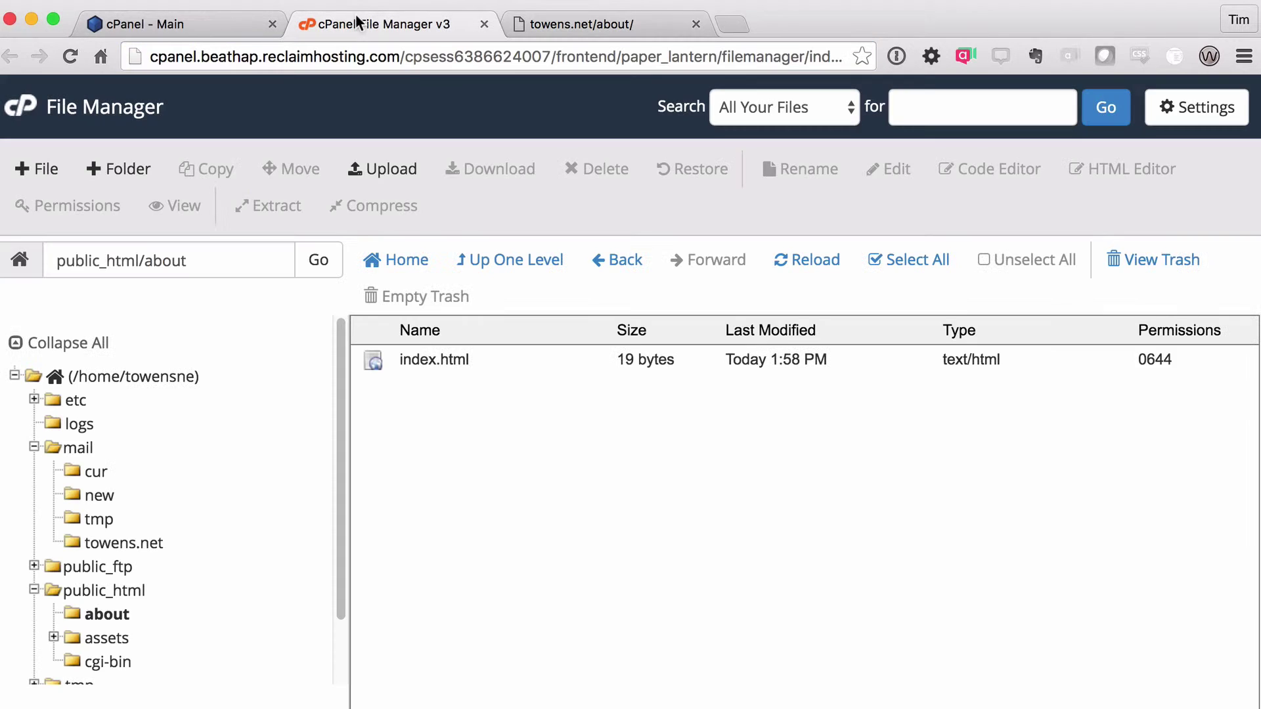
left_click(510, 261)
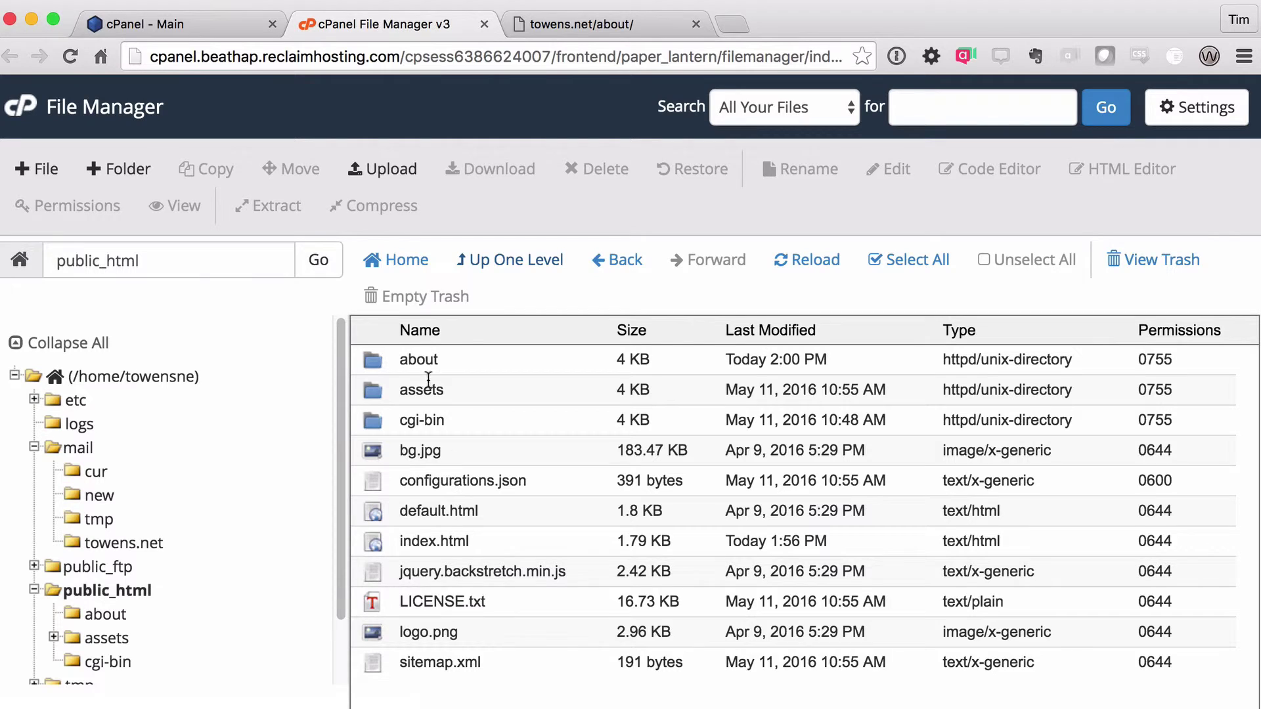
- Replace the towens.net/about/ address with about.towens.net and load it
left_click(554, 24)
left_click(199, 57)
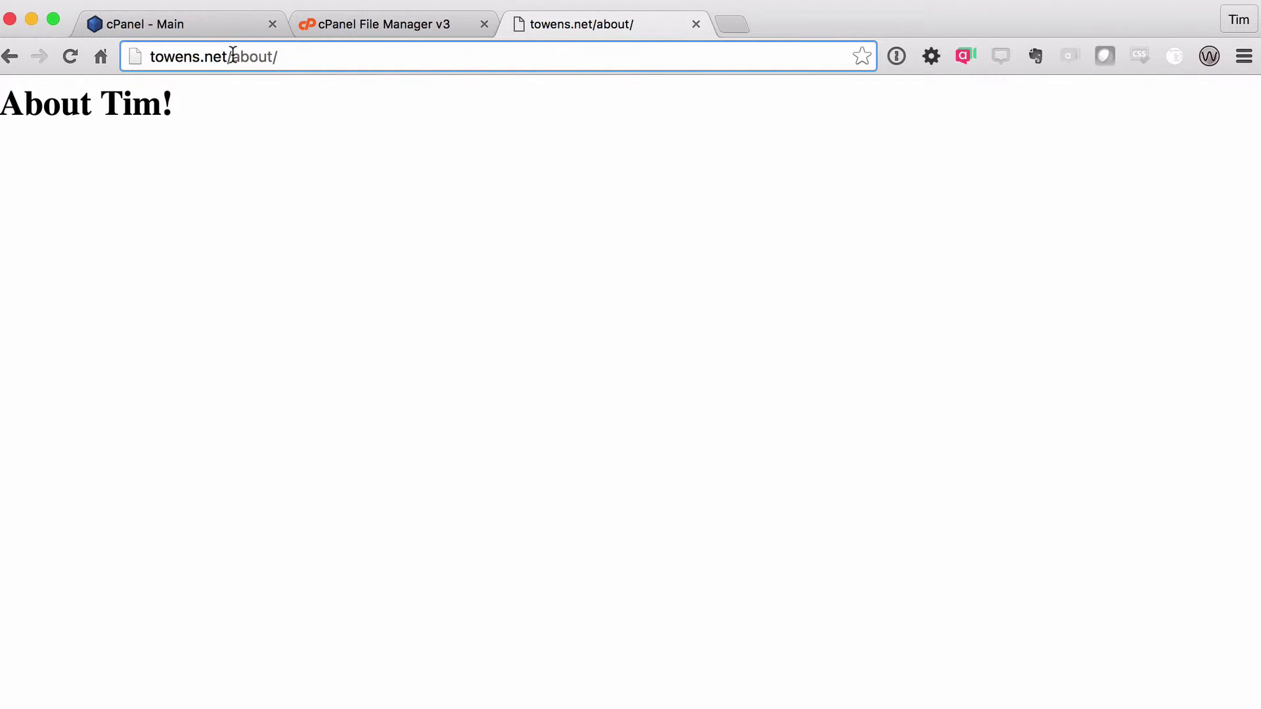
left_click_drag(230, 57, 274, 57)
left_click(239, 58)
double_click(249, 58)
left_click(276, 57, "shift")
left_click(231, 57)
key("super+a")
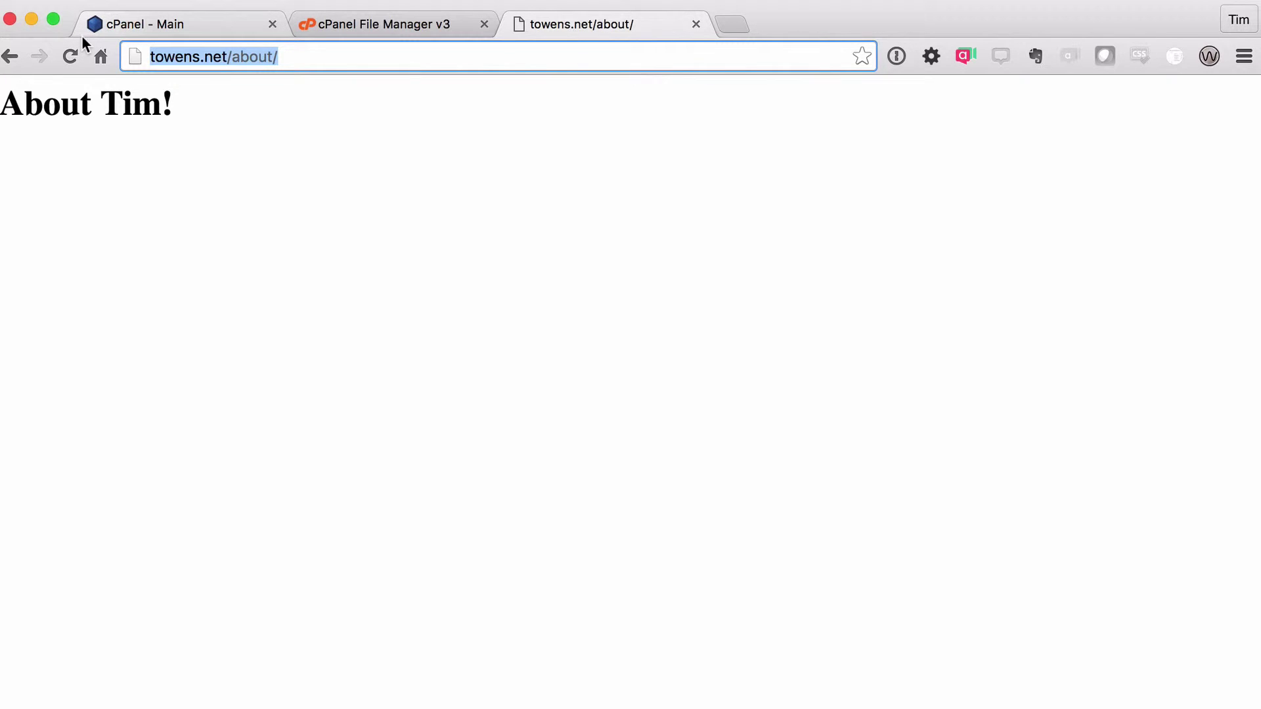
type("about.towens.n")
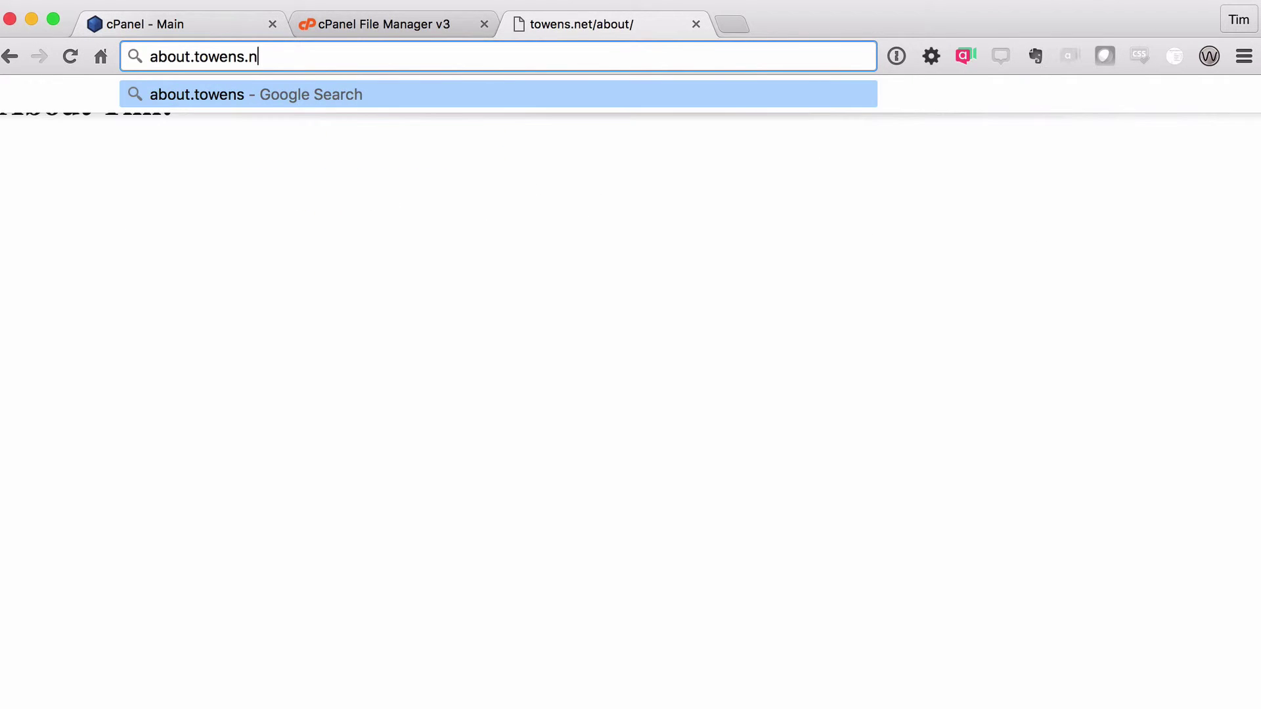
type("et")
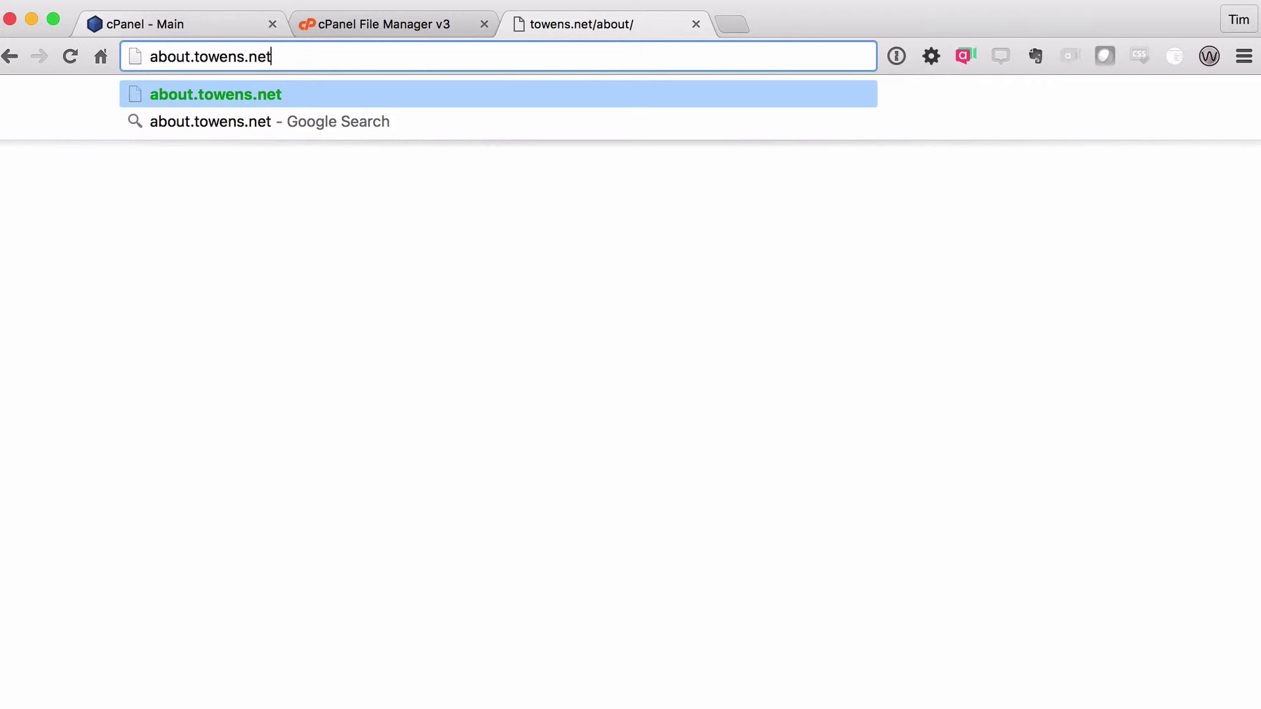
key("Return")
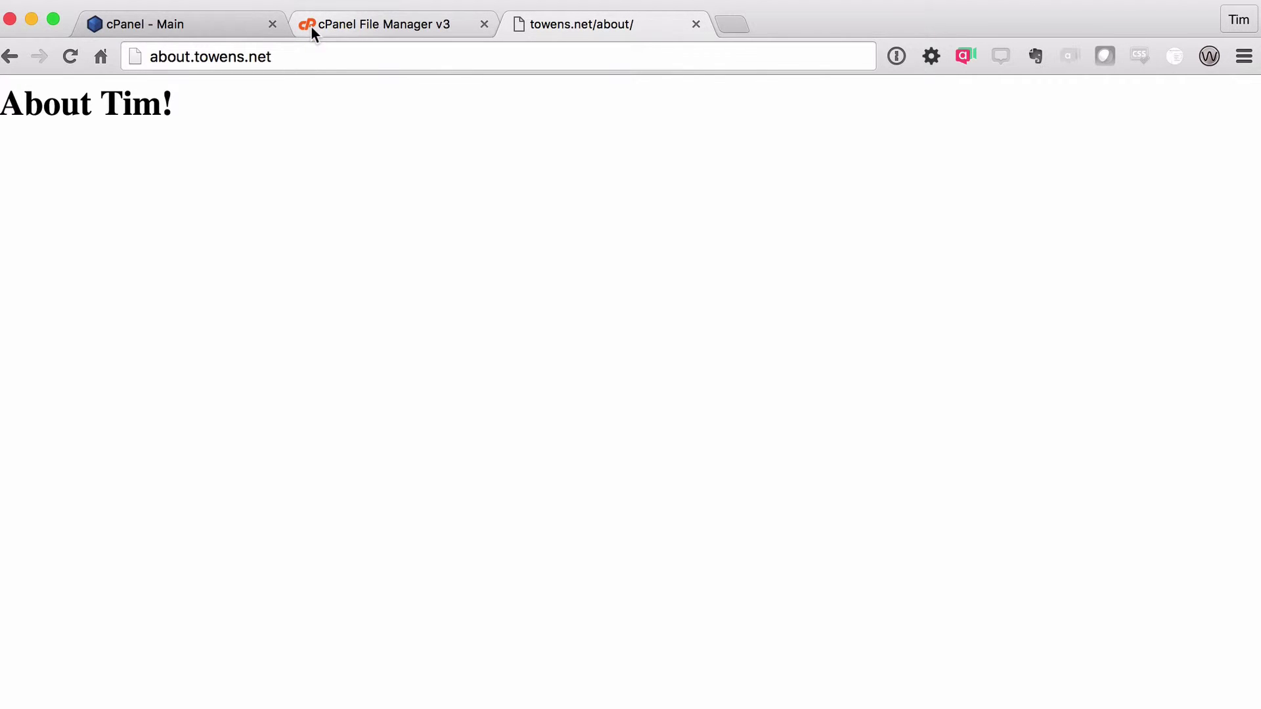
- Create subdomain 'about' on towens.net with document root public_html/about
left_click(181, 26)
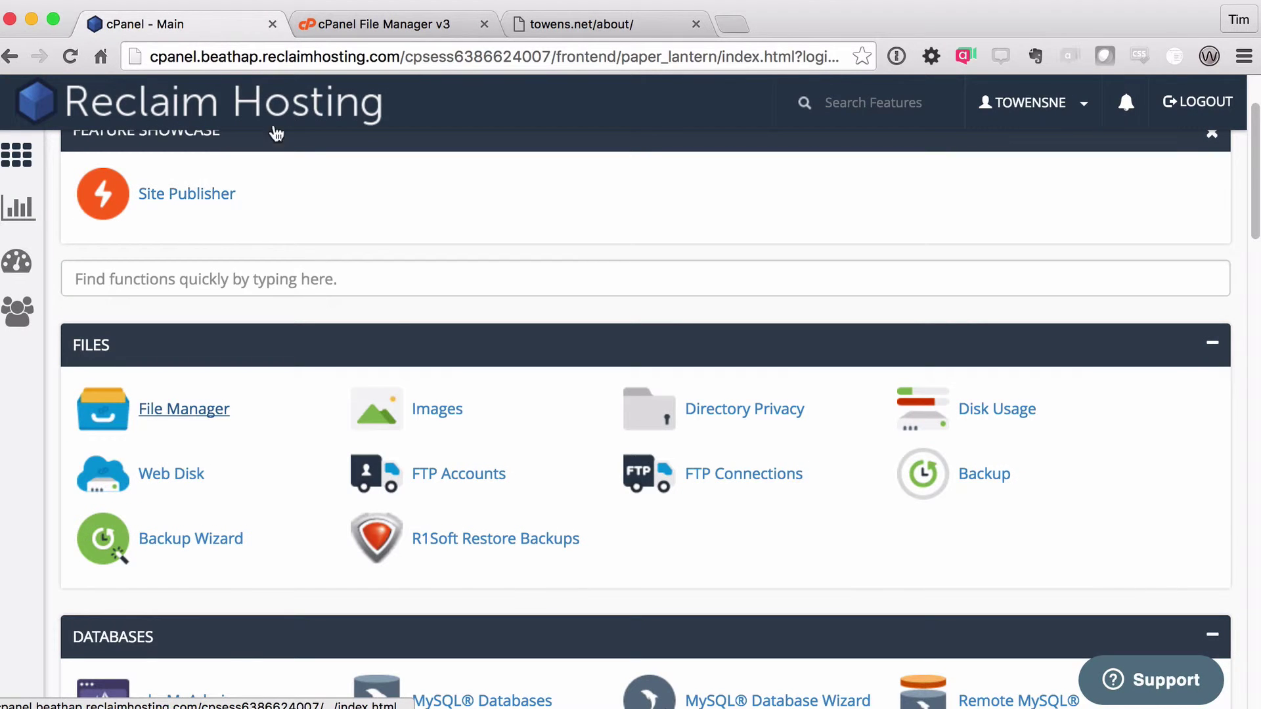
scroll(388, 335, "down", 13)
scroll(182, 289, "up", 2)
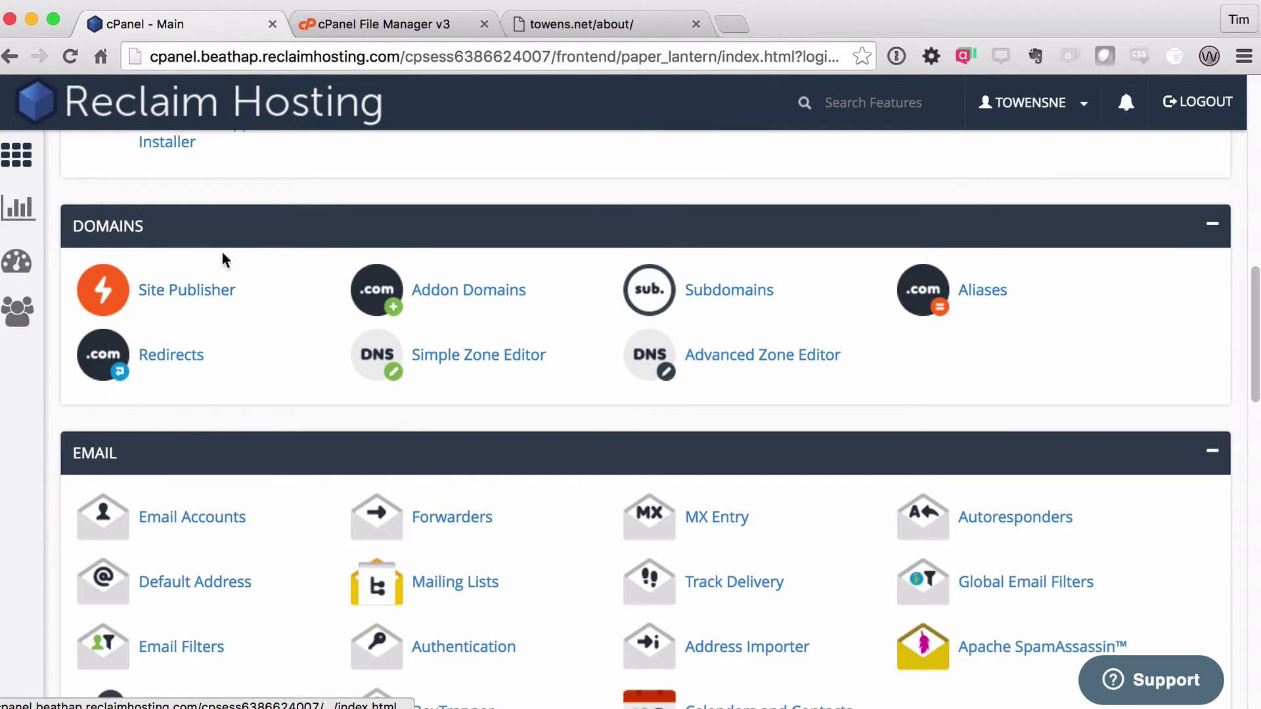
left_click(742, 290)
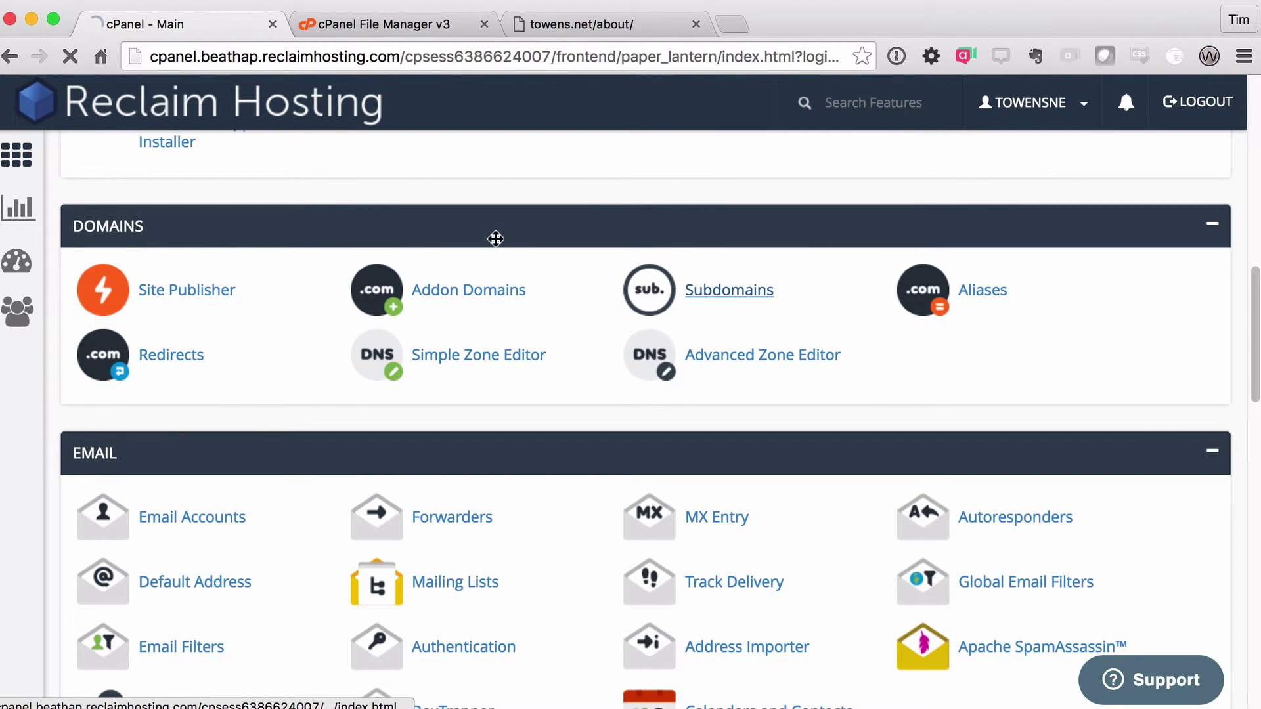
scroll(469, 285, "down", 3)
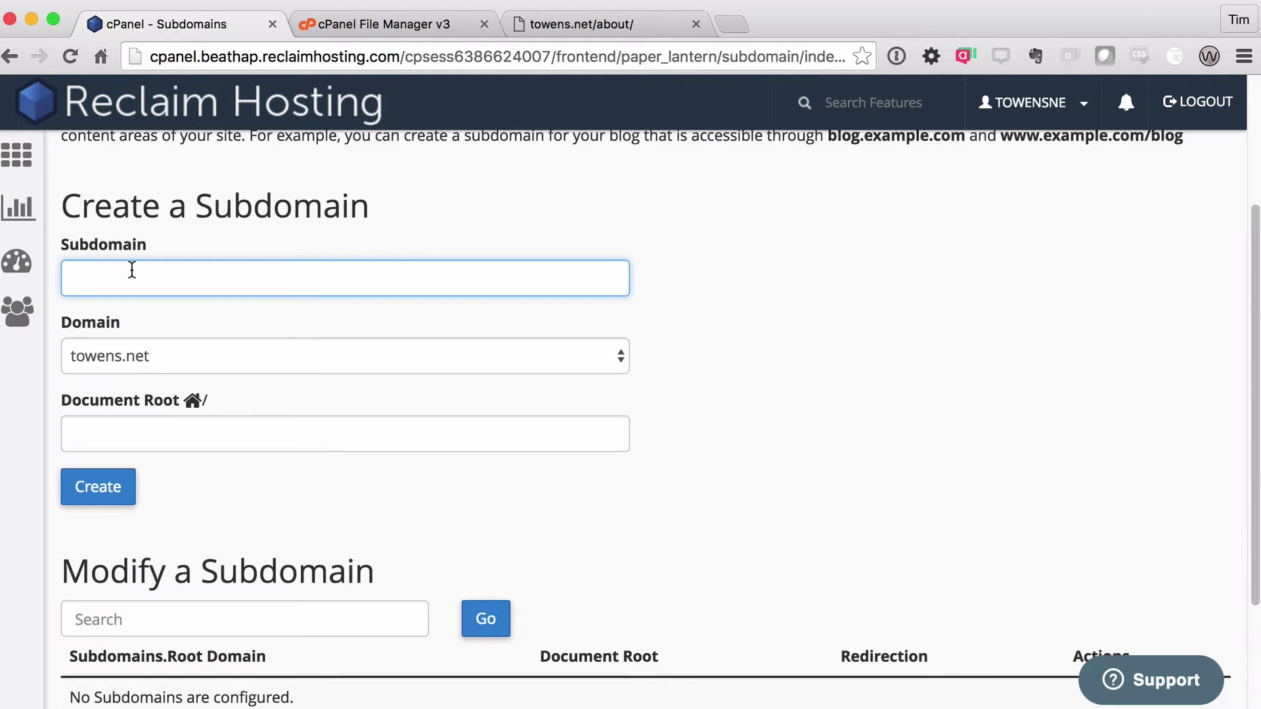
type("about")
key("Tab")
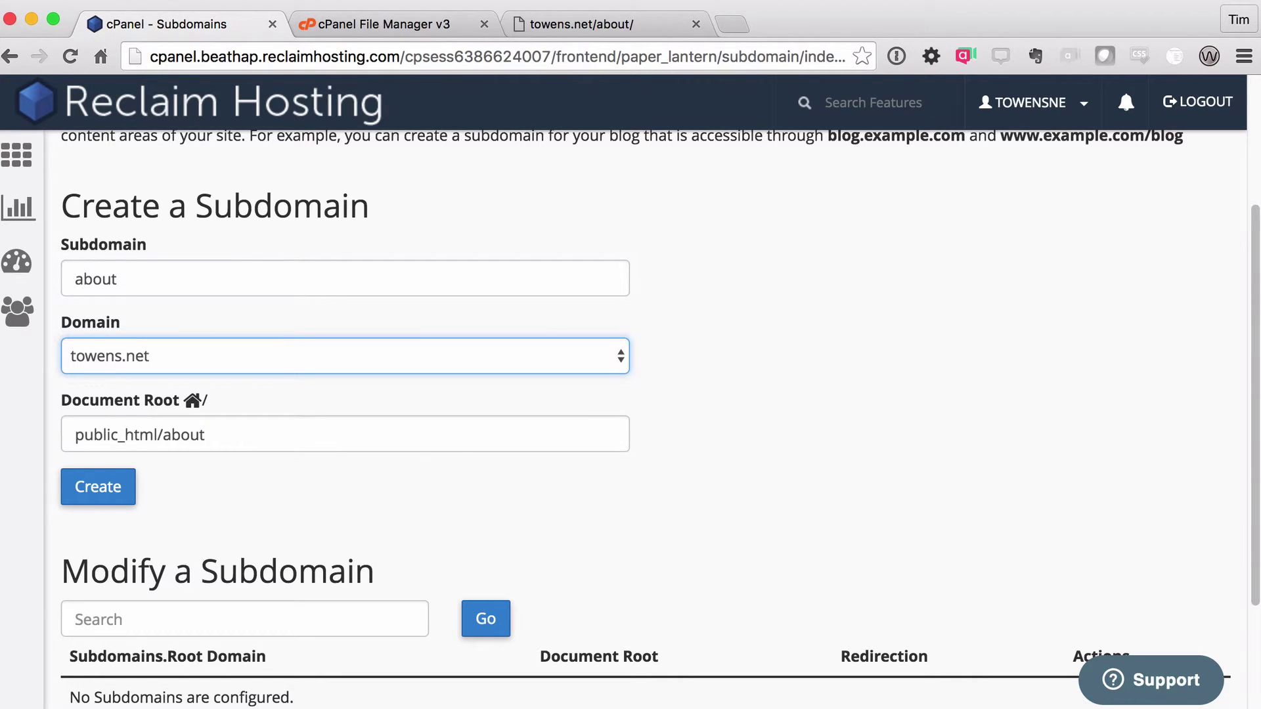
left_click(234, 431)
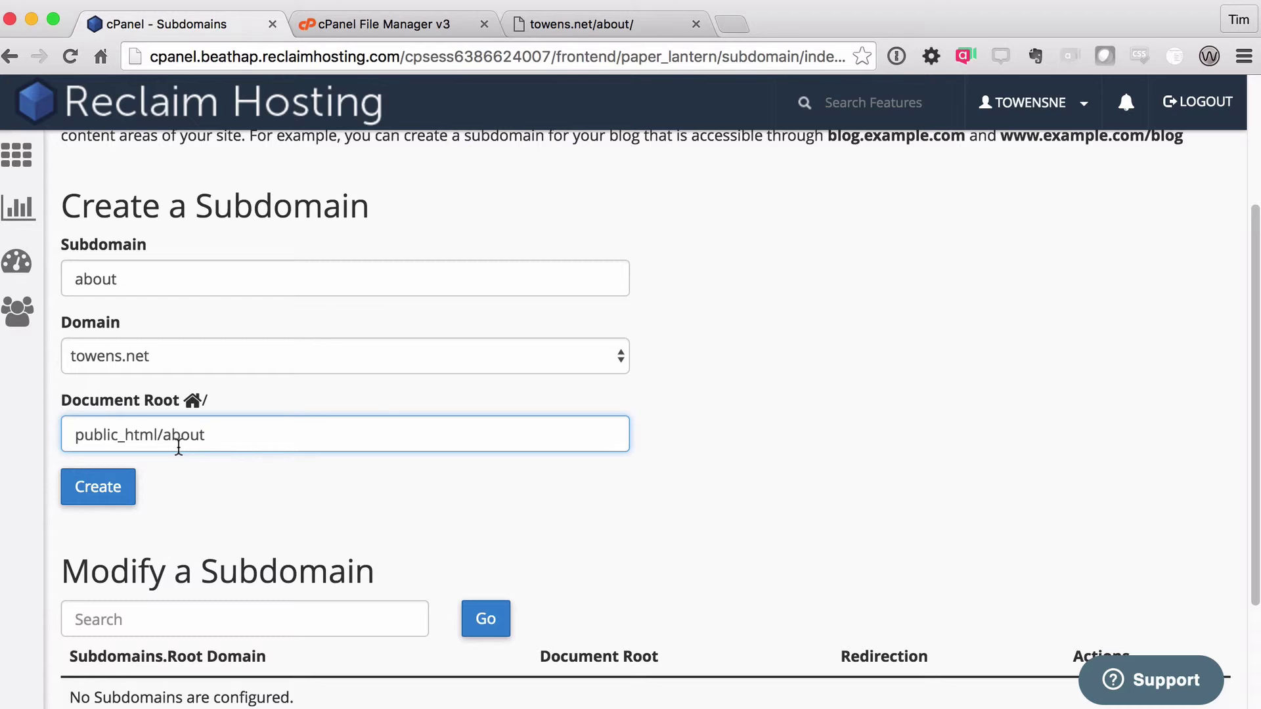
left_click_drag(164, 436, 265, 436)
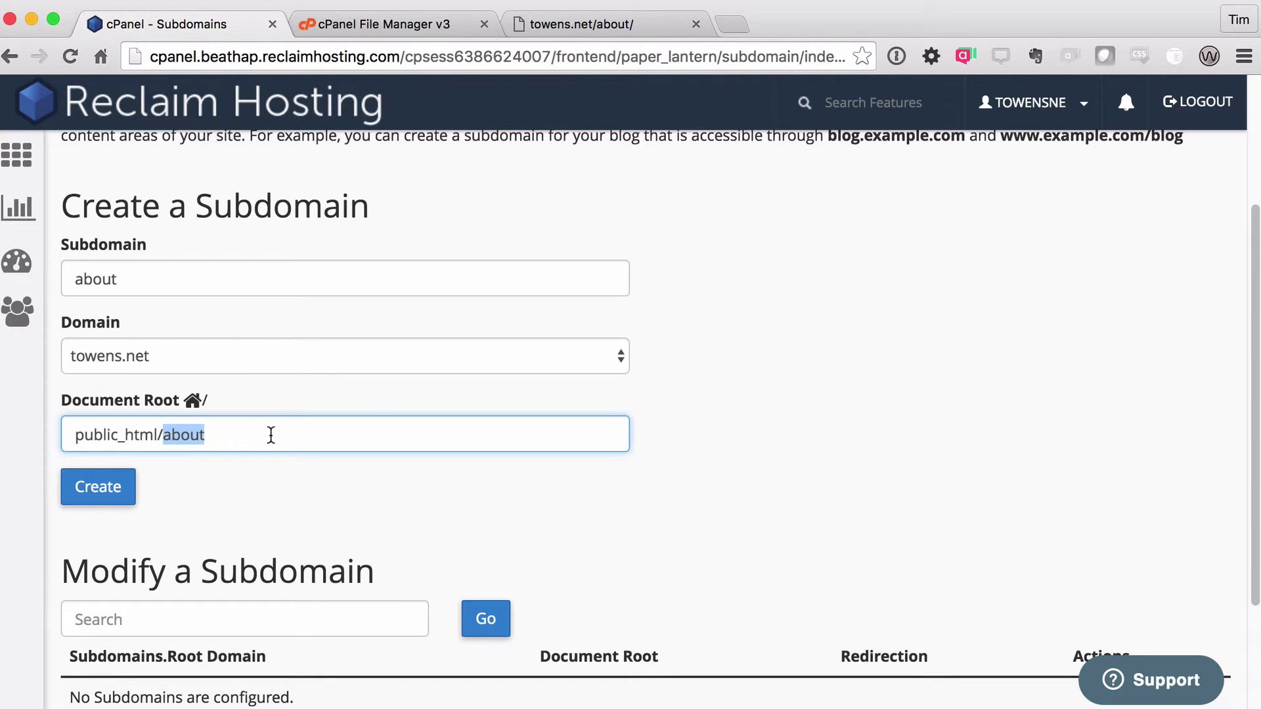
left_click(231, 435)
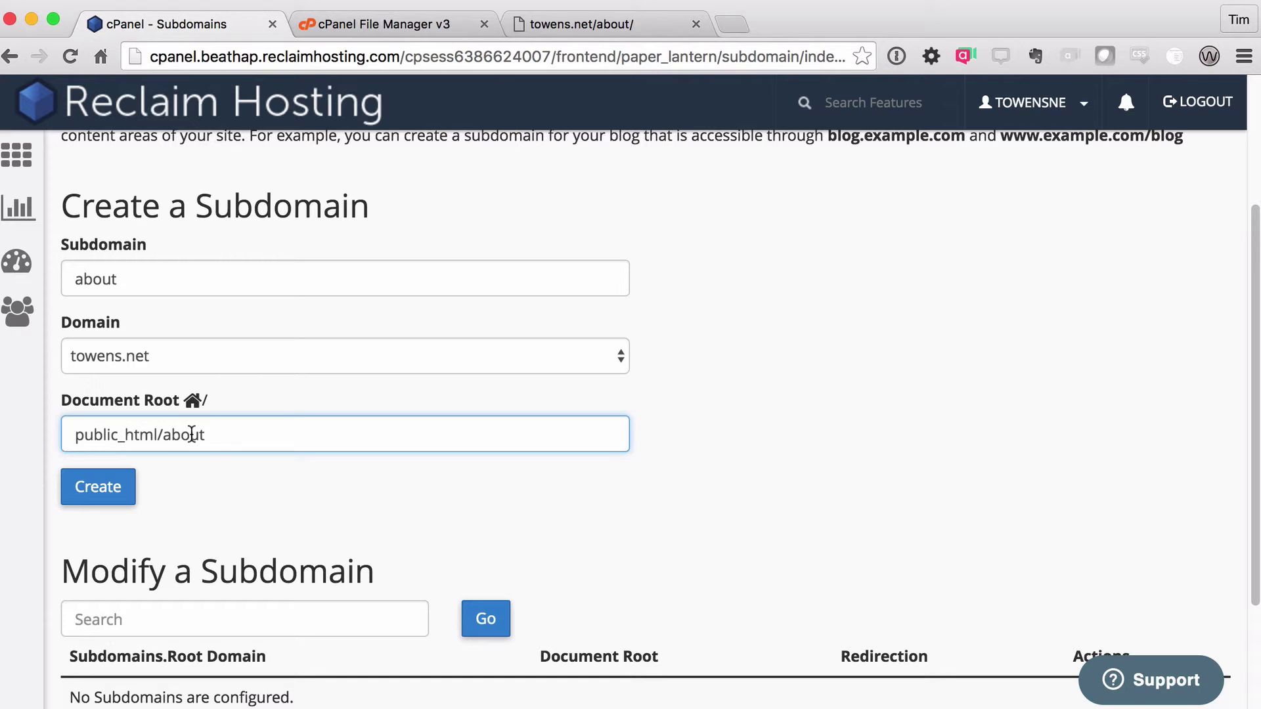
left_click(118, 486)
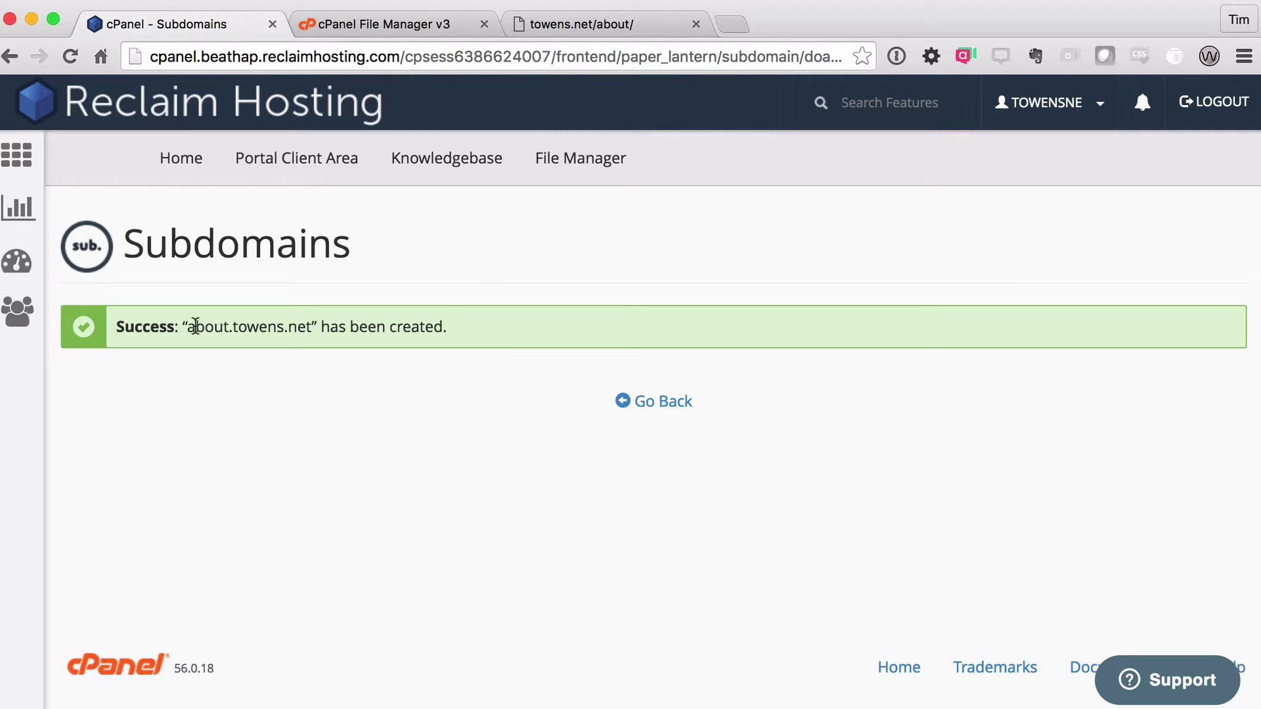
- Copy about.towens.net from the success message and load it in a new tab
left_click_drag(187, 326, 303, 324)
key("super+c")
key("super+t")
key("super+v")
key("Return")
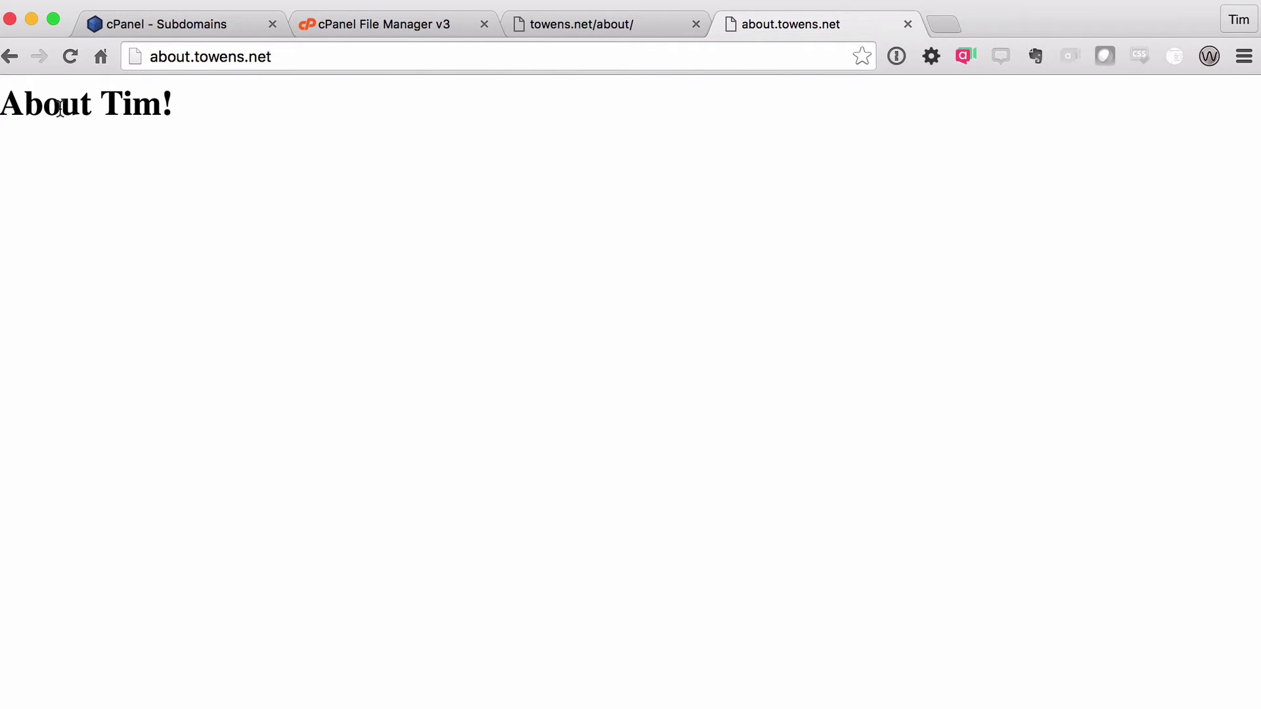
- Return to the File Manager tab showing the public_html listing
left_click(285, 58)
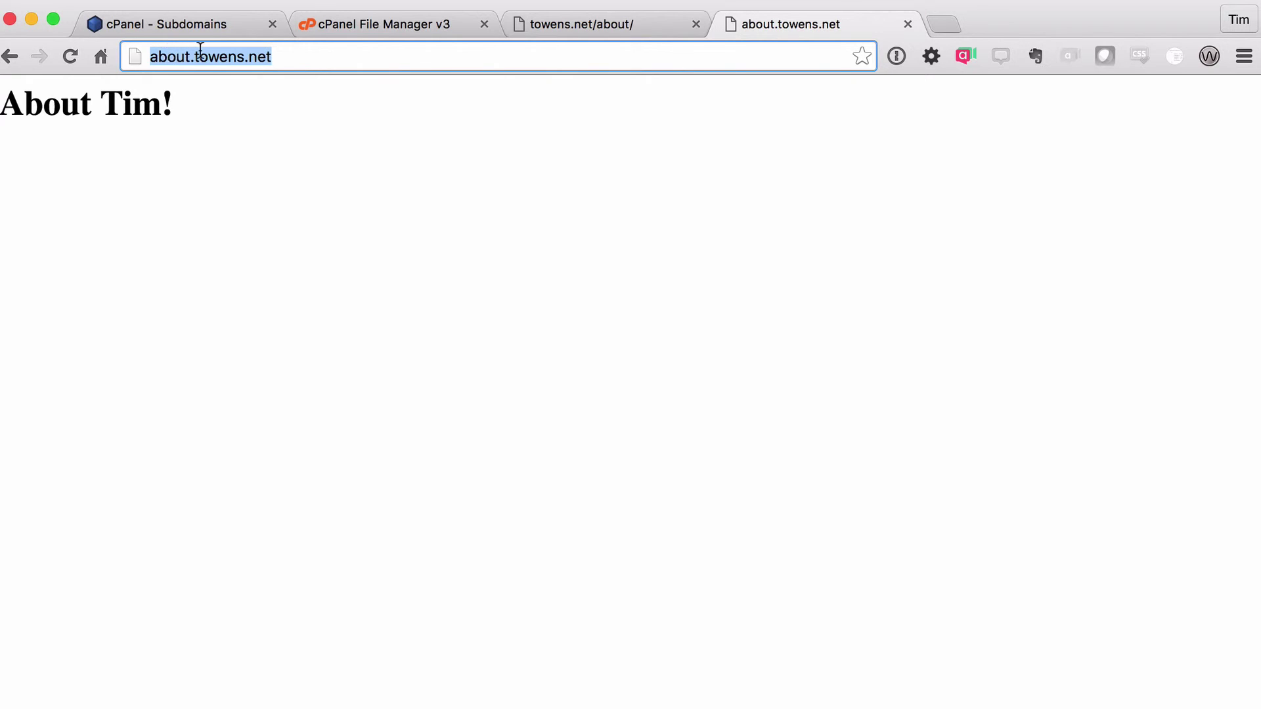
left_click(293, 57)
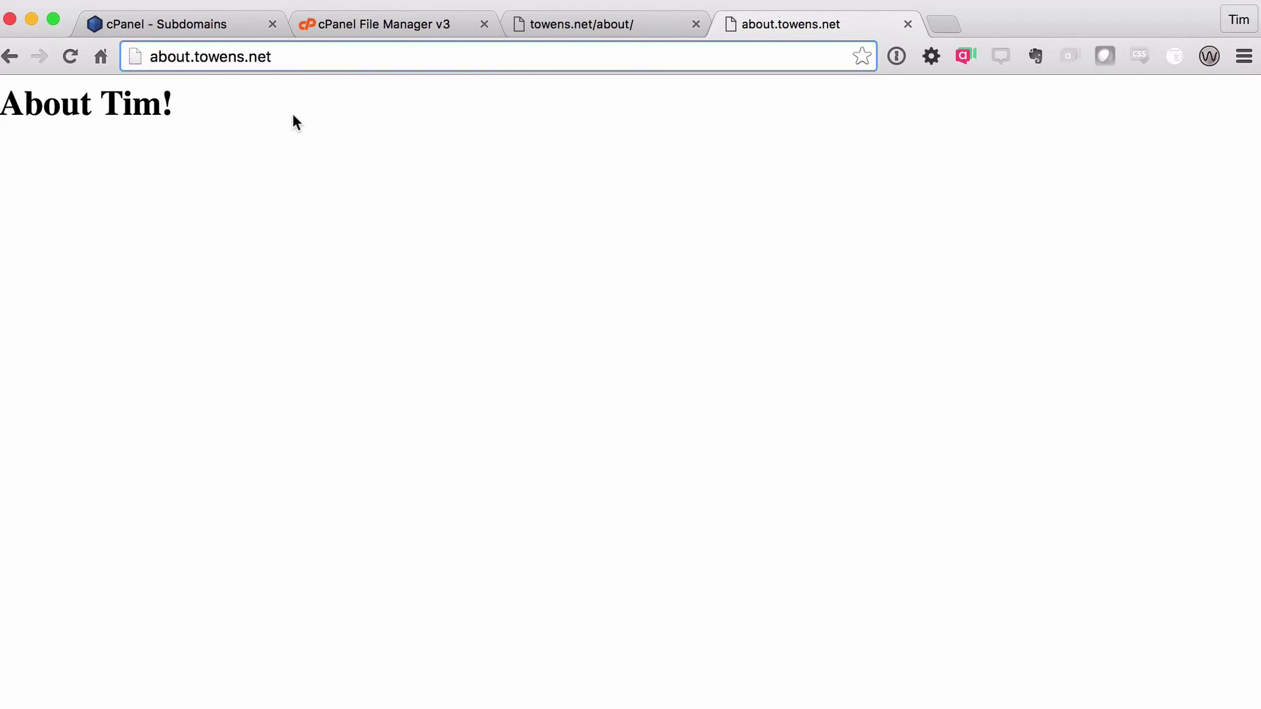
left_click(403, 22)
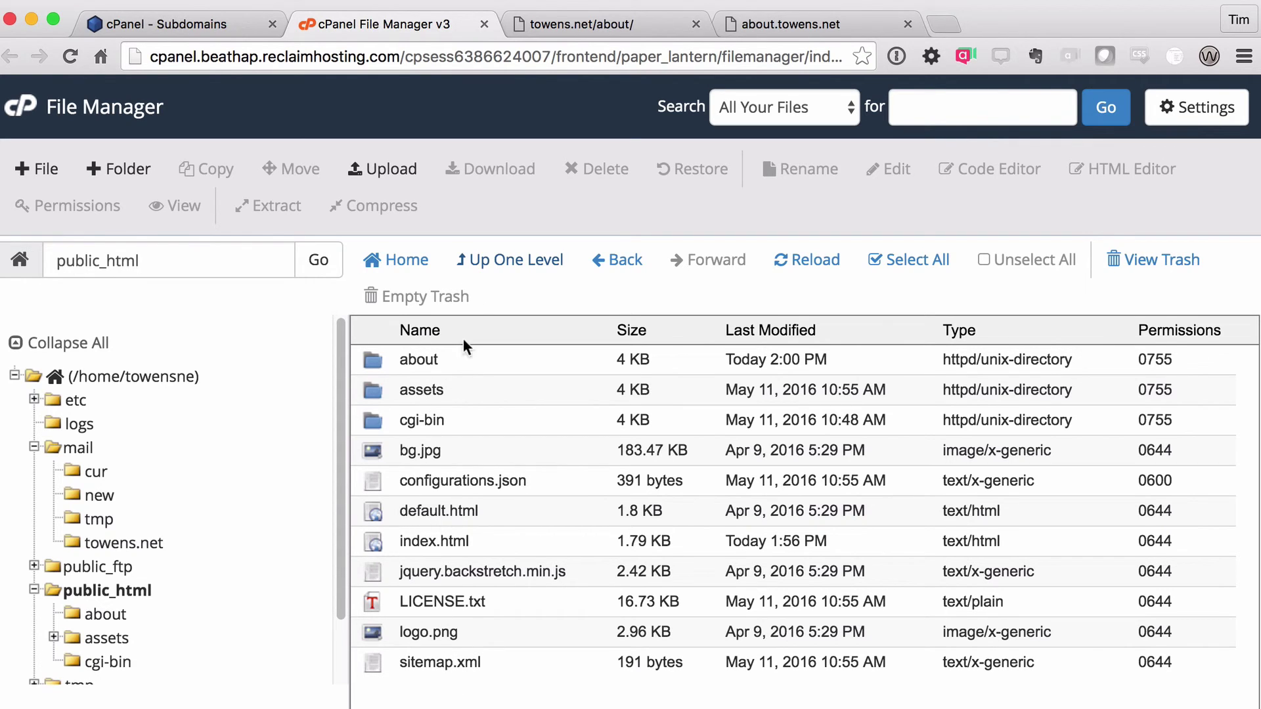
- Go back to the about.towens.net tab displaying the About Tim! heading
left_click(788, 24)
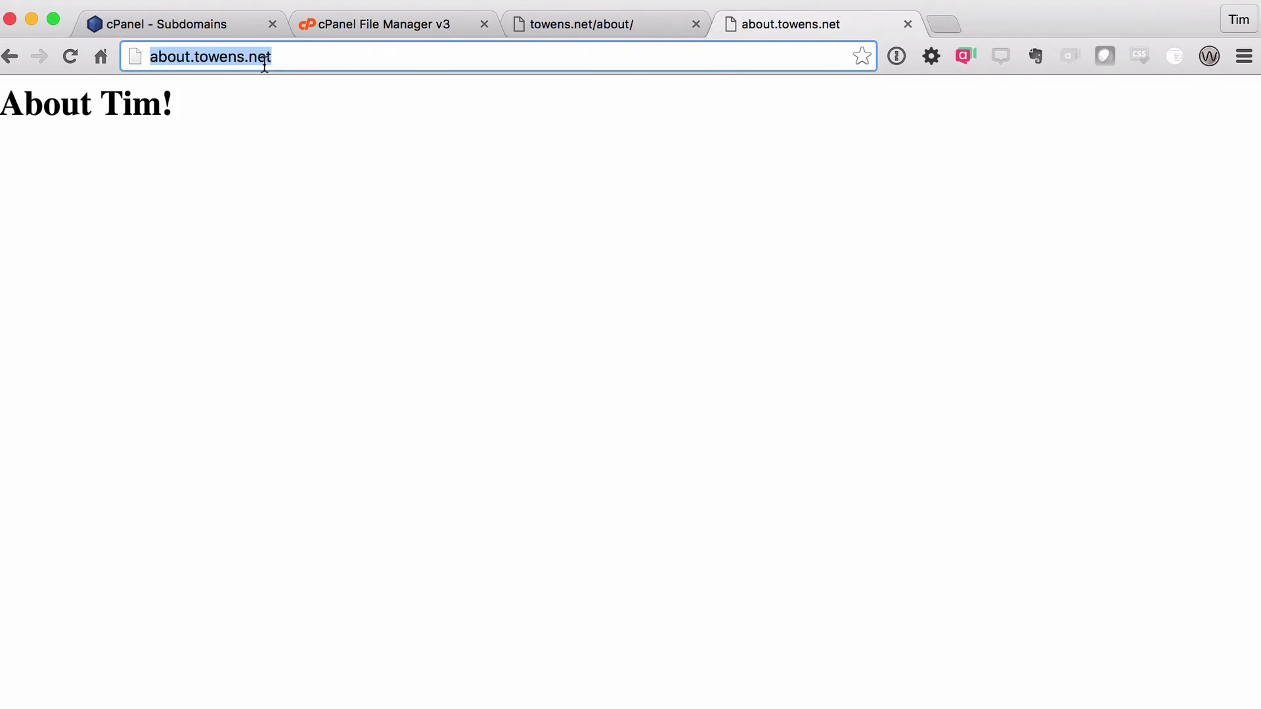
left_click(273, 57)
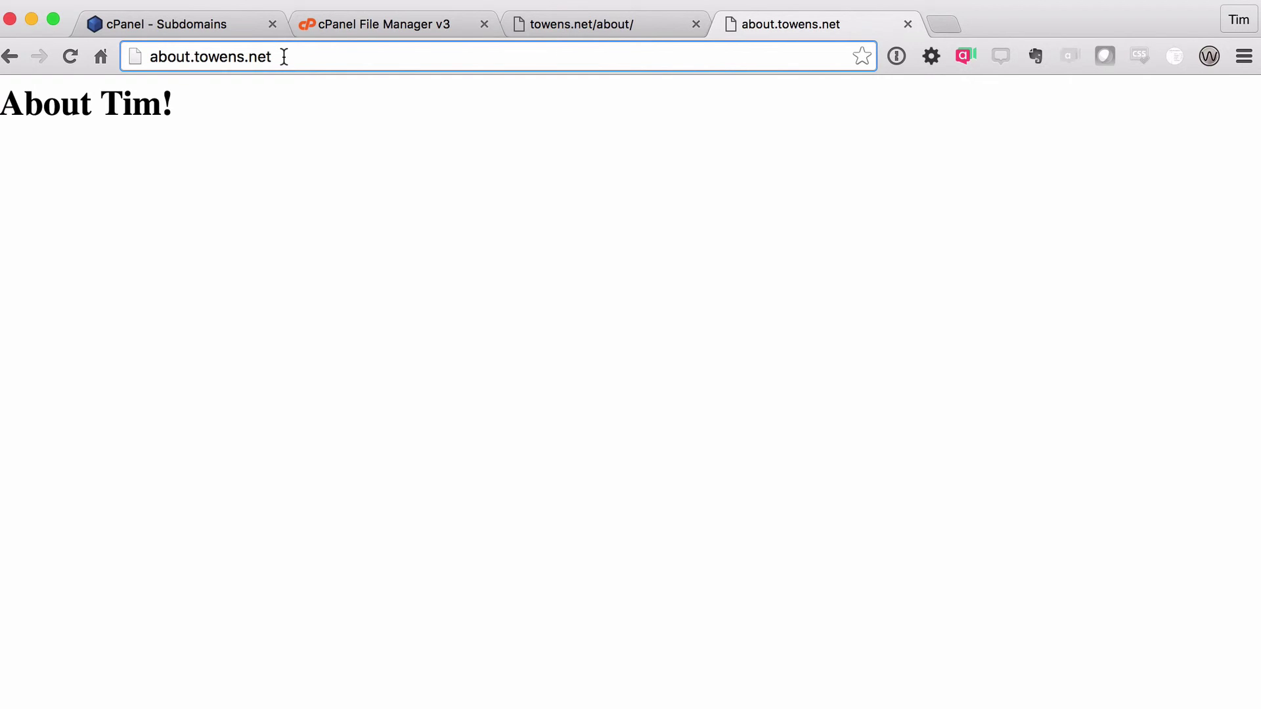